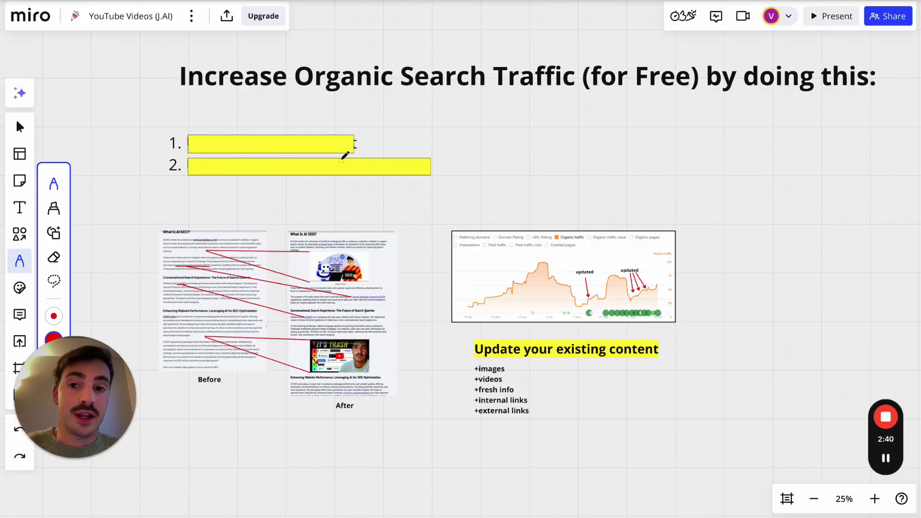
Step: Underline "(for Free)" and "doing this:" in the heading in red
{"action": "scroll", "coordinate": [518, 102], "scroll_direction": "right", "scroll_amount": 1}
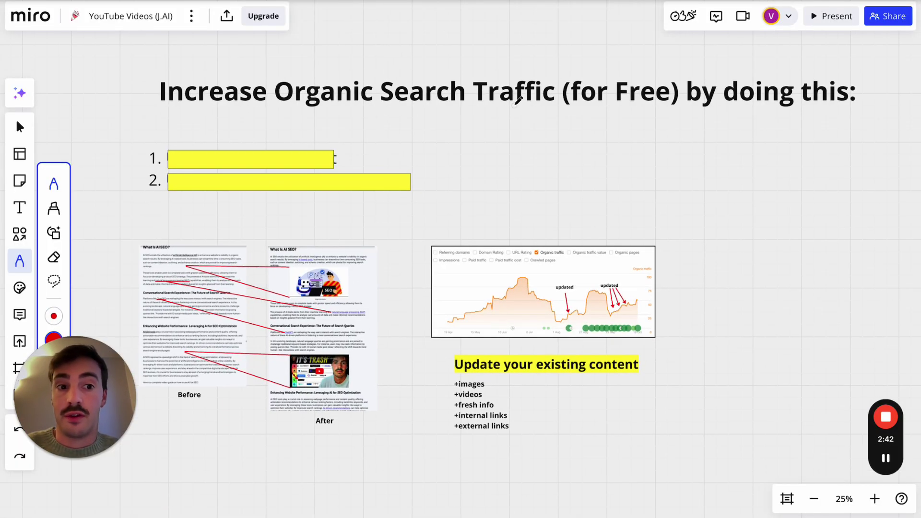
{"action": "left_click_drag", "start_coordinate": [562, 114], "coordinate": [657, 114]}
{"action": "left_click_drag", "start_coordinate": [719, 119], "coordinate": [874, 118]}
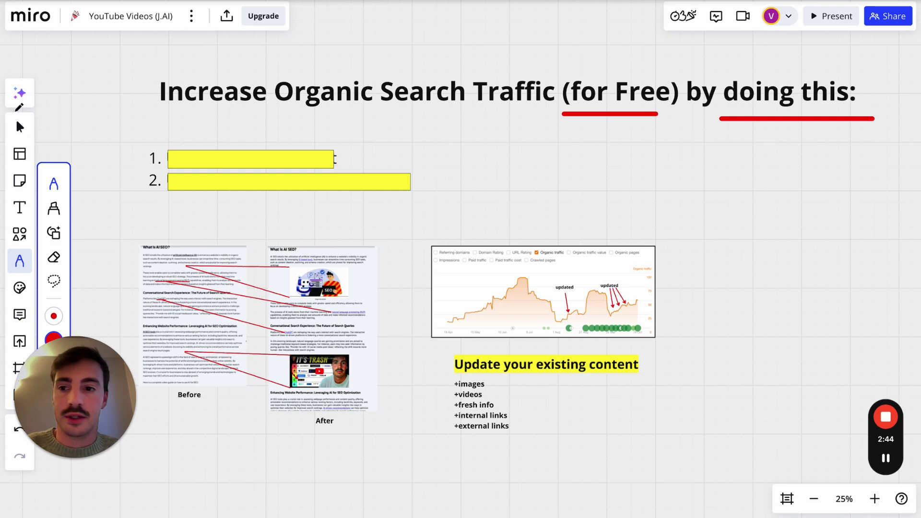
Step: Delete the yellow box over item 1 to reveal "Update existing content"
{"action": "left_click", "coordinate": [16, 120]}
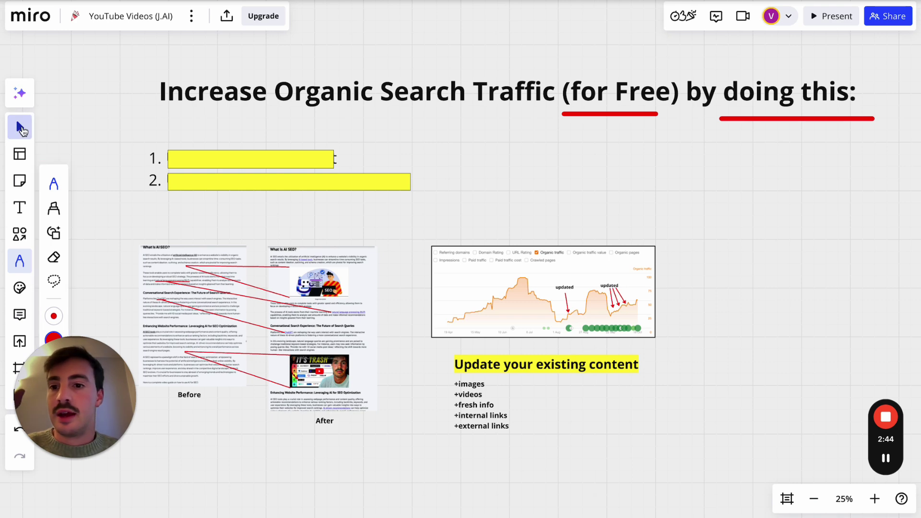
{"action": "left_click", "coordinate": [258, 169]}
{"action": "key", "text": "Delete"}
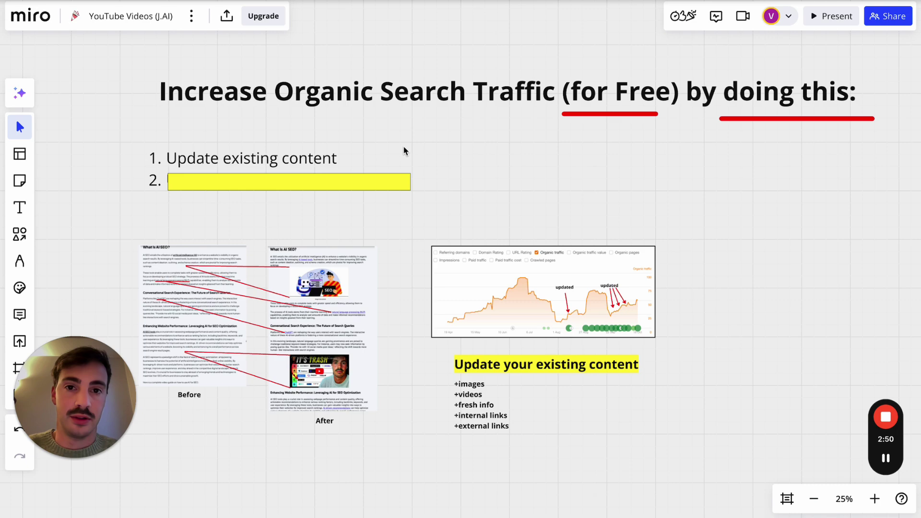
{"action": "scroll", "coordinate": [404, 146], "scroll_direction": "down", "scroll_amount": 3}
{"action": "scroll", "coordinate": [404, 146], "scroll_direction": "left", "scroll_amount": 2}
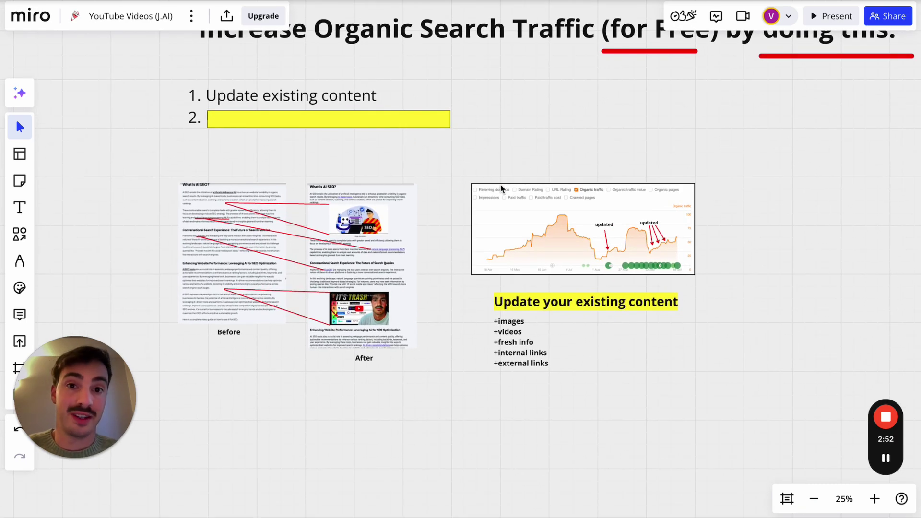
{"action": "scroll", "coordinate": [504, 194], "scroll_direction": "up", "scroll_amount": 5}
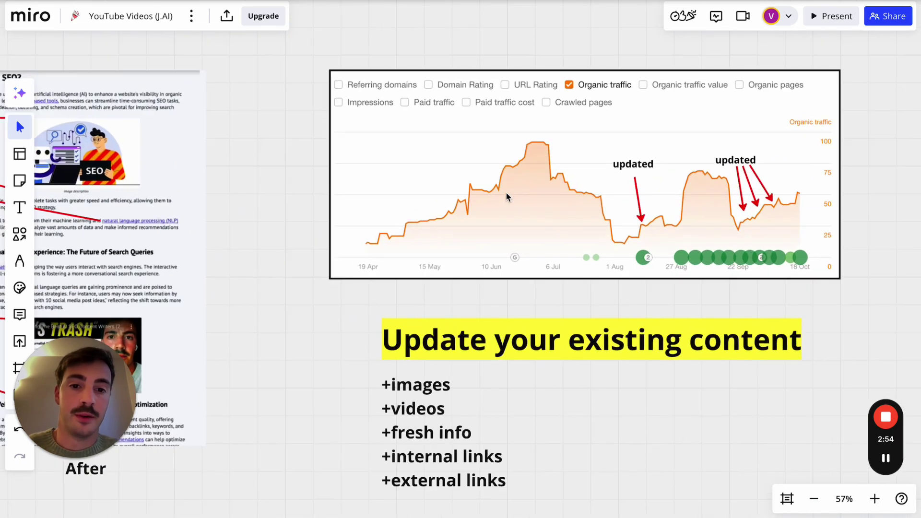
{"action": "scroll", "coordinate": [506, 197], "scroll_direction": "right", "scroll_amount": 3}
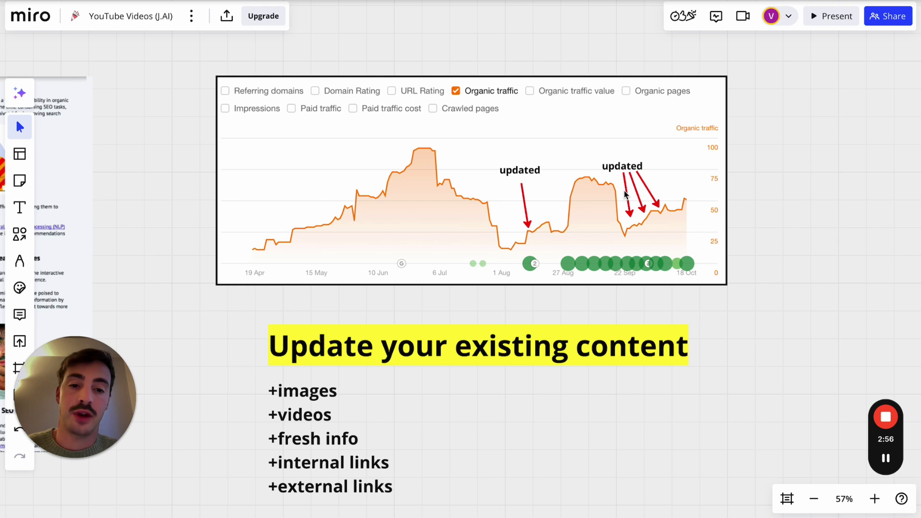
{"action": "key", "text": "p"}
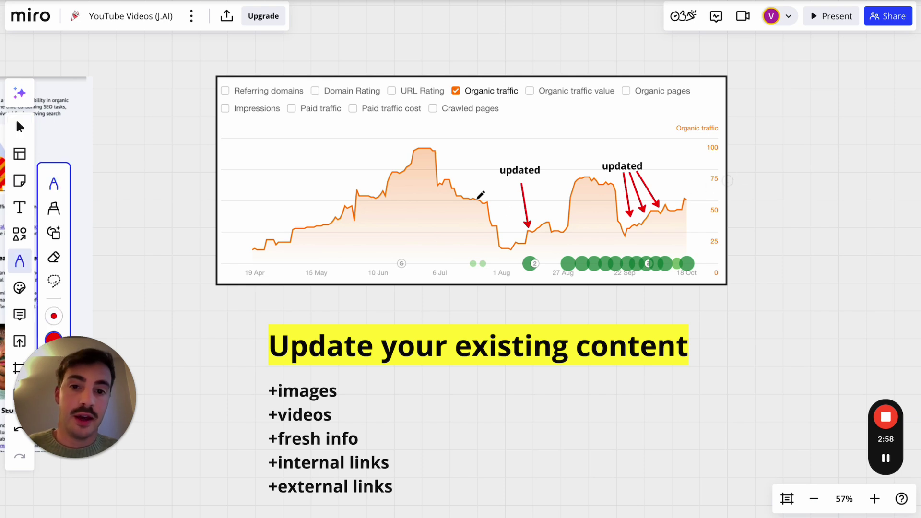
Step: Trace the chart's traffic drop and the two post-update rises in red
{"action": "mouse_move", "coordinate": [422, 144]}
{"action": "left_mouse_down"}
{"action": "mouse_move", "coordinate": [460, 166]}
{"action": "mouse_move", "coordinate": [502, 243]}
{"action": "left_mouse_up"}
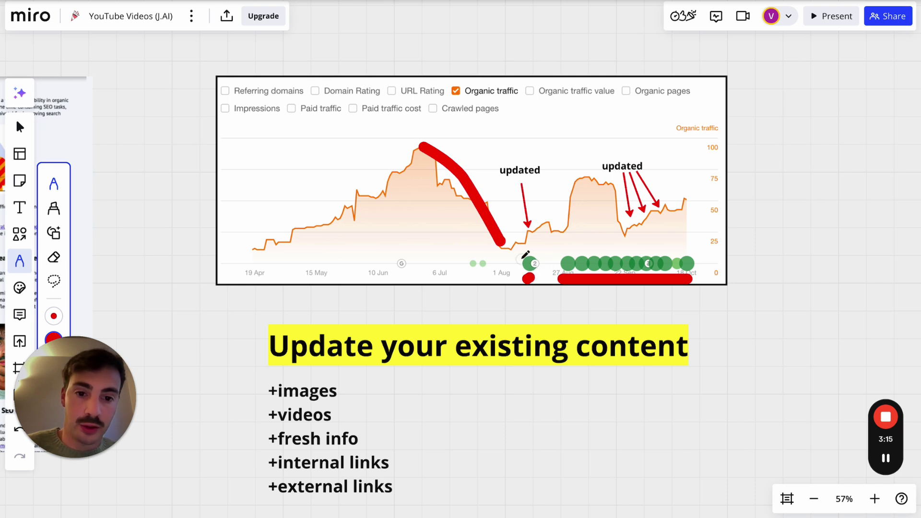
{"action": "left_click_drag", "start_coordinate": [511, 258], "coordinate": [592, 203]}
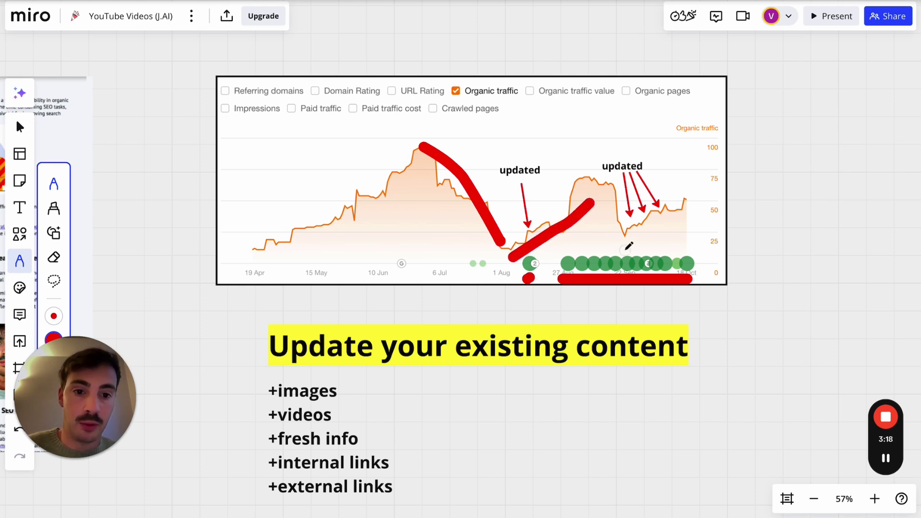
{"action": "left_click_drag", "start_coordinate": [619, 244], "coordinate": [699, 195]}
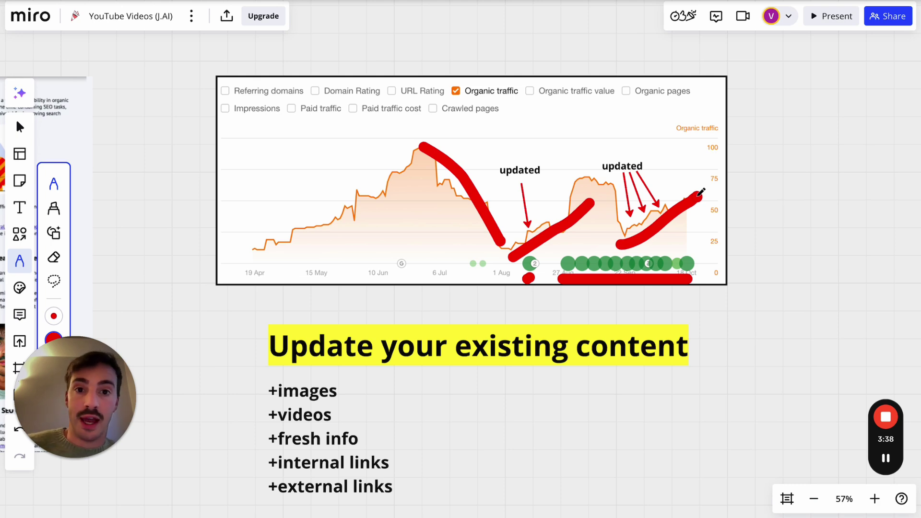
Step: Sketch two red boxes beside the chart and connect them with a red line
{"action": "scroll", "coordinate": [728, 191], "scroll_direction": "down", "scroll_amount": 5}
{"action": "scroll", "coordinate": [728, 191], "scroll_direction": "left", "scroll_amount": 3}
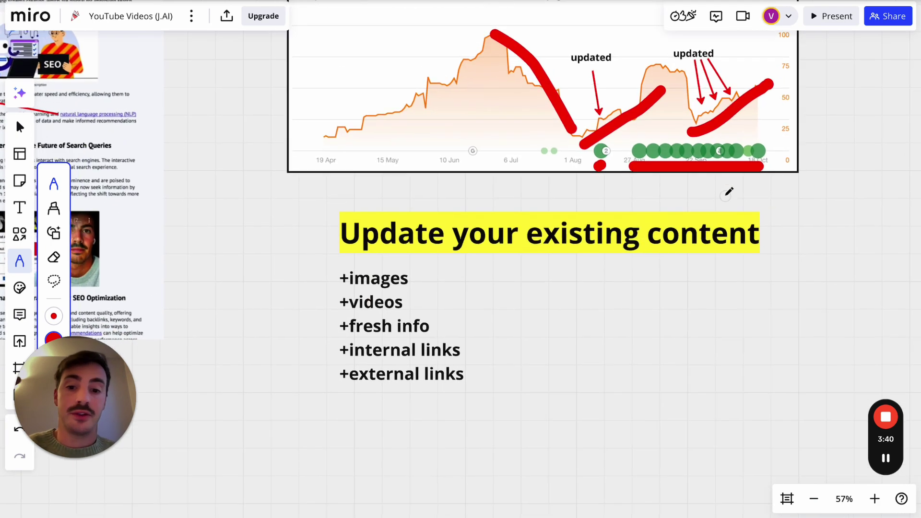
{"action": "scroll", "coordinate": [728, 192], "scroll_direction": "up", "scroll_amount": 1}
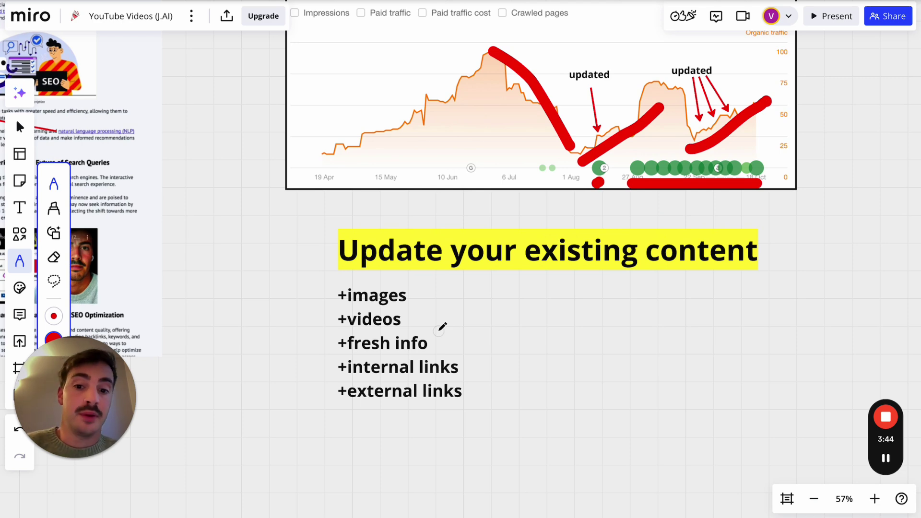
{"action": "scroll", "coordinate": [650, 223], "scroll_direction": "up", "scroll_amount": 5}
{"action": "scroll", "coordinate": [649, 223], "scroll_direction": "right", "scroll_amount": 7}
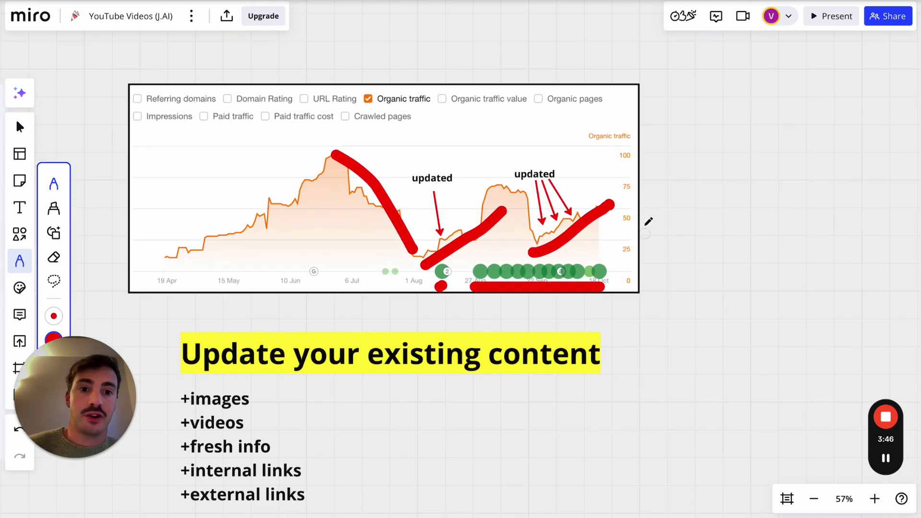
{"action": "mouse_move", "coordinate": [715, 72]}
{"action": "left_mouse_down"}
{"action": "mouse_move", "coordinate": [833, 255]}
{"action": "mouse_move", "coordinate": [728, 55]}
{"action": "mouse_move", "coordinate": [703, 61]}
{"action": "left_mouse_up"}
{"action": "scroll", "coordinate": [481, 56], "scroll_direction": "up", "scroll_amount": 1}
{"action": "scroll", "coordinate": [481, 55], "scroll_direction": "left", "scroll_amount": 1}
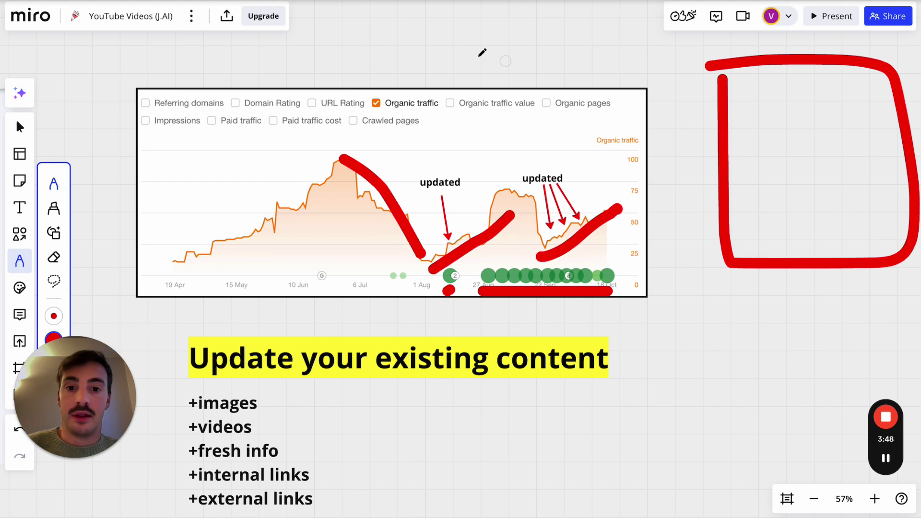
{"action": "mouse_move", "coordinate": [427, 25]}
{"action": "left_mouse_down"}
{"action": "mouse_move", "coordinate": [427, 138]}
{"action": "mouse_move", "coordinate": [453, 4]}
{"action": "left_mouse_up"}
{"action": "left_click_drag", "start_coordinate": [453, 4], "coordinate": [441, 10]}
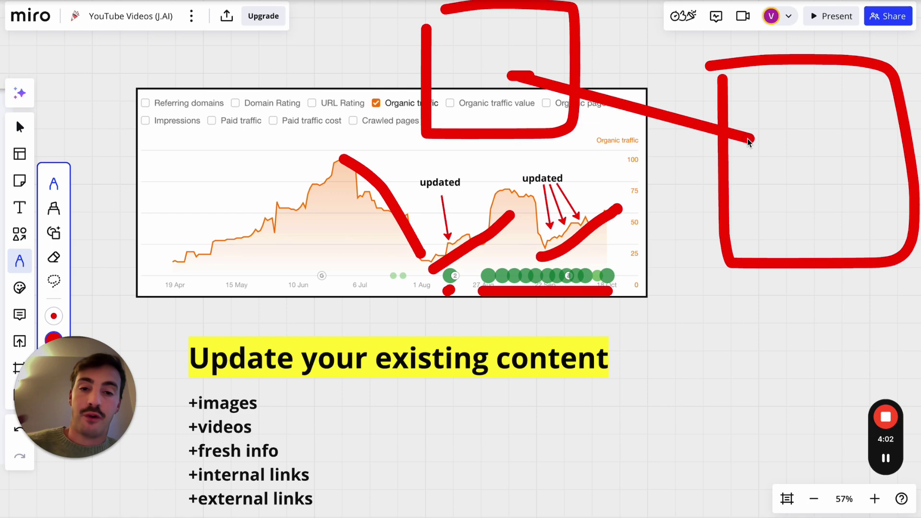
{"action": "scroll", "coordinate": [614, 225], "scroll_direction": "down", "scroll_amount": 5}
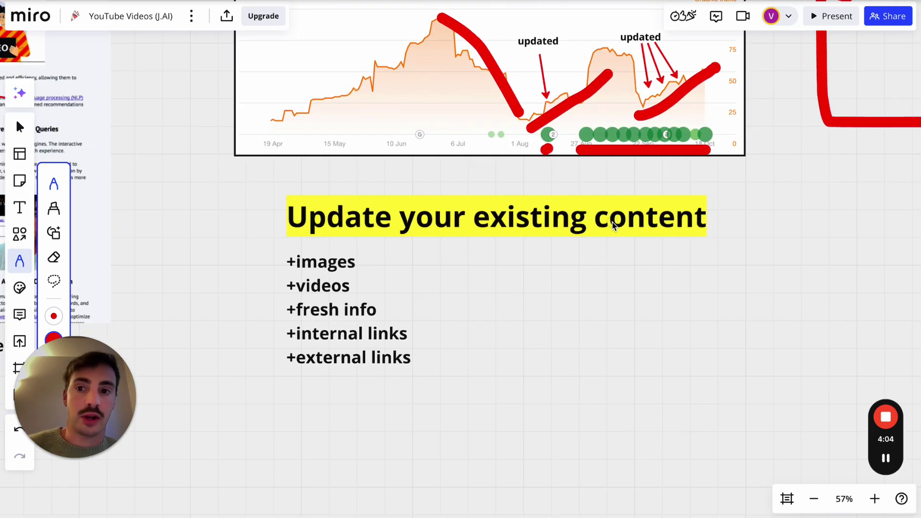
Step: Draw red lines beside the Before and After article screenshots
{"action": "scroll", "coordinate": [614, 226], "scroll_direction": "left", "scroll_amount": 3}
{"action": "scroll", "coordinate": [614, 227], "scroll_direction": "down", "scroll_amount": 2}
{"action": "scroll", "coordinate": [613, 225], "scroll_direction": "left", "scroll_amount": 5}
{"action": "scroll", "coordinate": [612, 225], "scroll_direction": "left", "scroll_amount": 3}
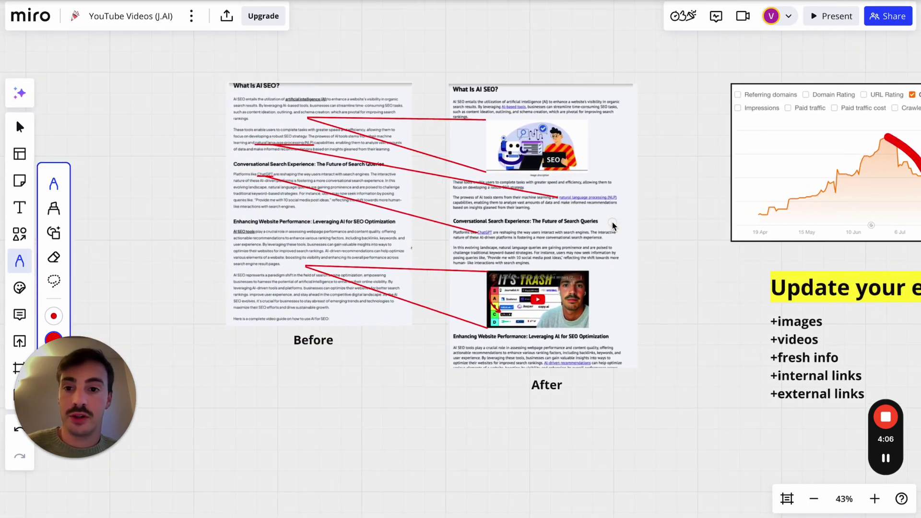
{"action": "scroll", "coordinate": [613, 225], "scroll_direction": "up", "scroll_amount": 2}
{"action": "left_click_drag", "start_coordinate": [205, 59], "coordinate": [202, 356]}
{"action": "scroll", "coordinate": [202, 356], "scroll_direction": "up", "scroll_amount": 1}
{"action": "scroll", "coordinate": [201, 356], "scroll_direction": "right", "scroll_amount": 1}
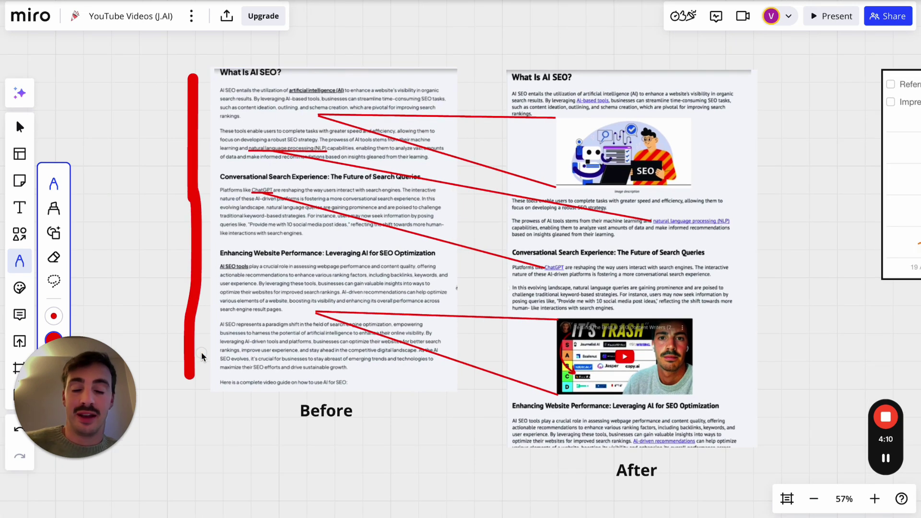
{"action": "left_click_drag", "start_coordinate": [777, 66], "coordinate": [833, 477]}
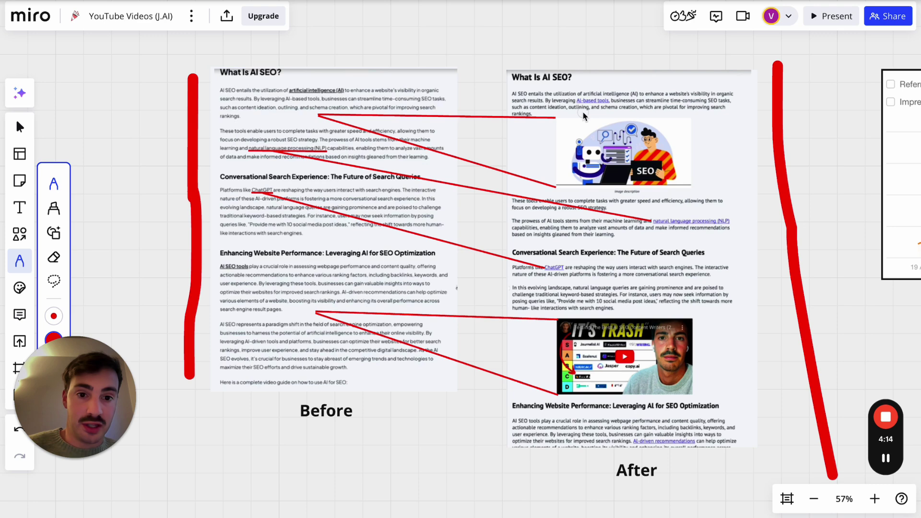
Step: Mark the added links, the NLP paragraph link and the embedded video in red
{"action": "left_click_drag", "start_coordinate": [575, 109], "coordinate": [612, 109]}
{"action": "left_click_drag", "start_coordinate": [767, 374], "coordinate": [720, 375]}
{"action": "left_click_drag", "start_coordinate": [551, 275], "coordinate": [559, 275]}
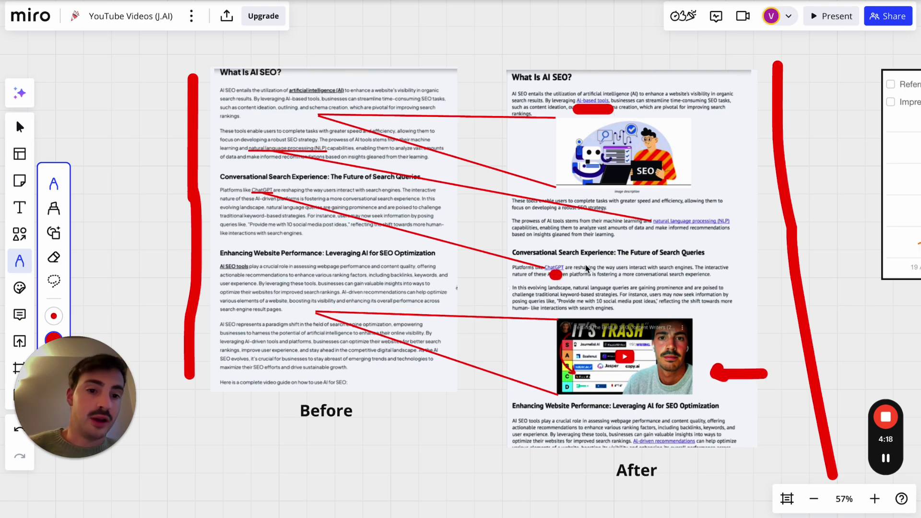
{"action": "left_click_drag", "start_coordinate": [703, 229], "coordinate": [727, 228]}
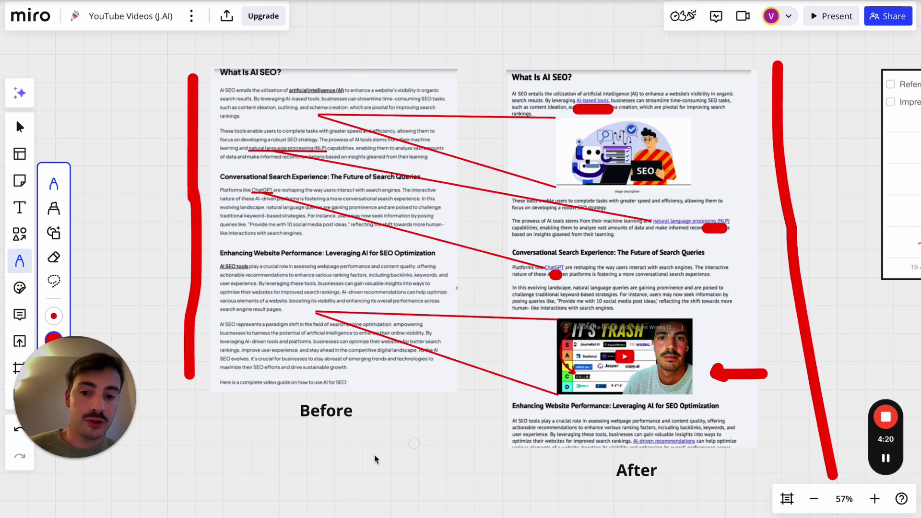
Step: Draw a red arrow from "Update existing content" to a hand-drawn 7 with a circled letter
{"action": "scroll", "coordinate": [657, 470], "scroll_direction": "down", "scroll_amount": 5}
{"action": "scroll", "coordinate": [679, 286], "scroll_direction": "down", "scroll_amount": 3}
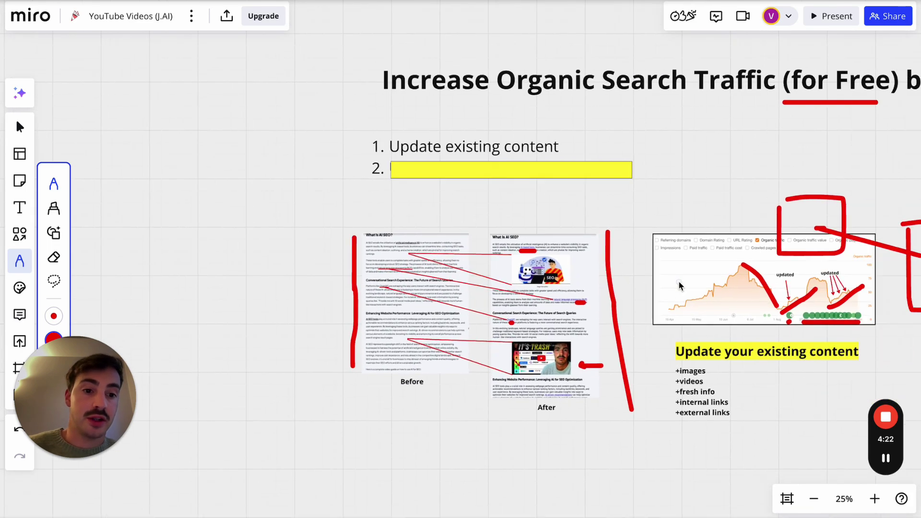
{"action": "scroll", "coordinate": [679, 286], "scroll_direction": "right", "scroll_amount": 3}
{"action": "scroll", "coordinate": [678, 286], "scroll_direction": "up", "scroll_amount": 1}
{"action": "scroll", "coordinate": [679, 286], "scroll_direction": "right", "scroll_amount": 1}
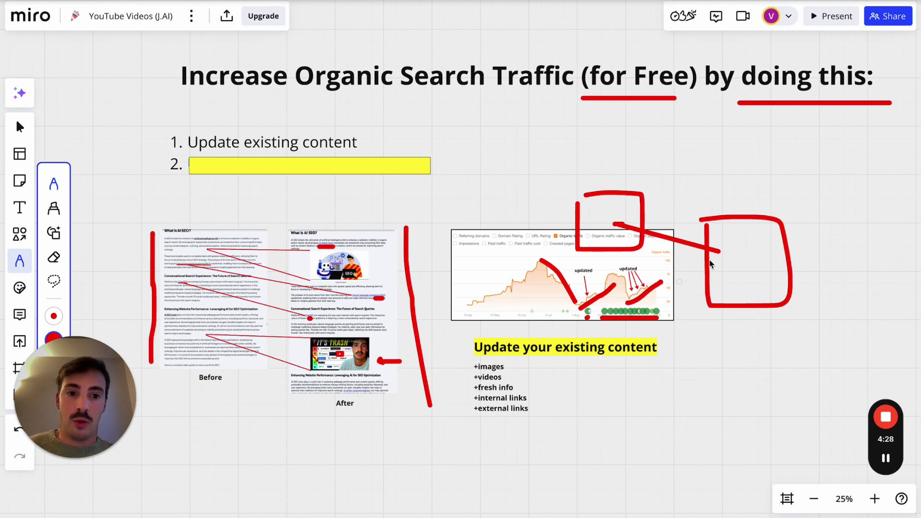
{"action": "mouse_move", "coordinate": [379, 141]}
{"action": "left_mouse_down"}
{"action": "mouse_move", "coordinate": [708, 139]}
{"action": "mouse_move", "coordinate": [701, 144]}
{"action": "mouse_move", "coordinate": [752, 161]}
{"action": "left_mouse_up"}
{"action": "left_click", "coordinate": [768, 158]}
{"action": "mouse_move", "coordinate": [789, 129]}
{"action": "left_mouse_down"}
{"action": "mouse_move", "coordinate": [801, 134]}
{"action": "mouse_move", "coordinate": [801, 154]}
{"action": "left_mouse_up"}
{"action": "mouse_move", "coordinate": [803, 115]}
{"action": "left_mouse_down"}
{"action": "mouse_move", "coordinate": [774, 132]}
{"action": "mouse_move", "coordinate": [823, 158]}
{"action": "mouse_move", "coordinate": [795, 117]}
{"action": "left_mouse_up"}
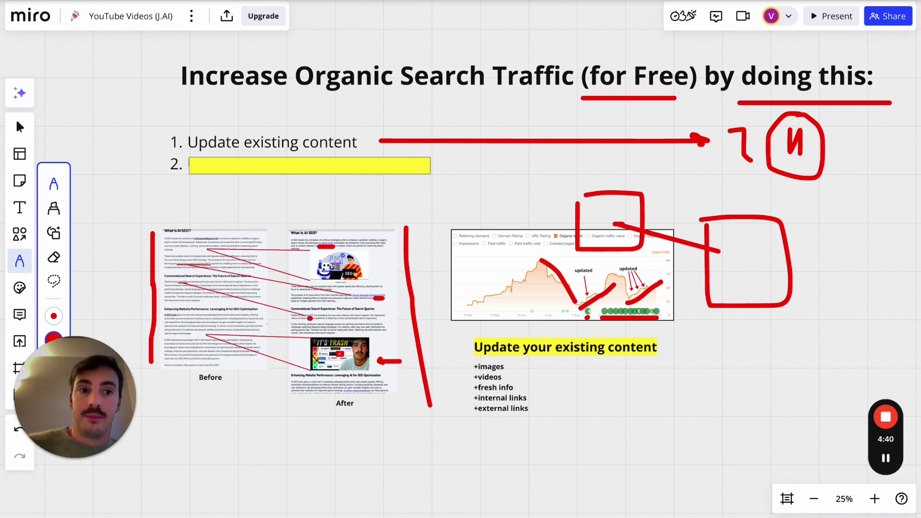
Step: Open Ahrefs Top pages for tryjournalist.com, showing 139 pages and 1.9K traffic
{"action": "key", "text": "super+t"}
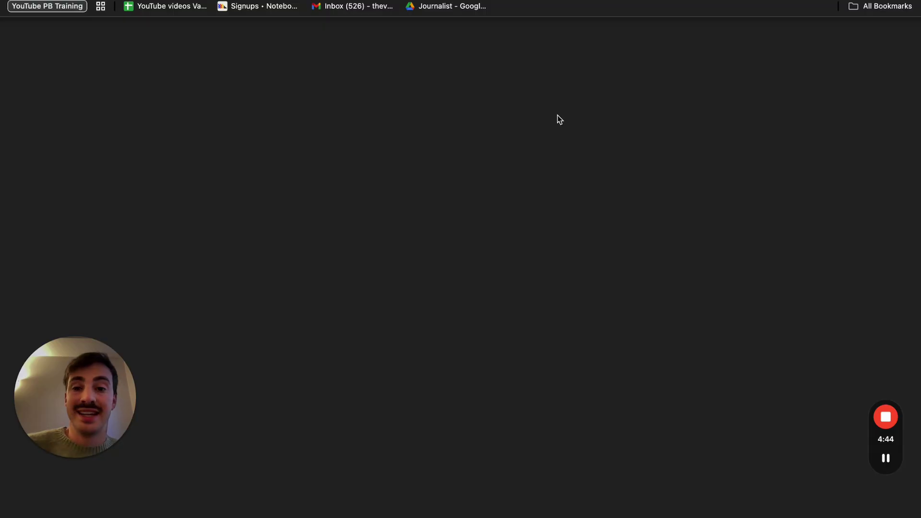
{"action": "left_click", "coordinate": [311, 263]}
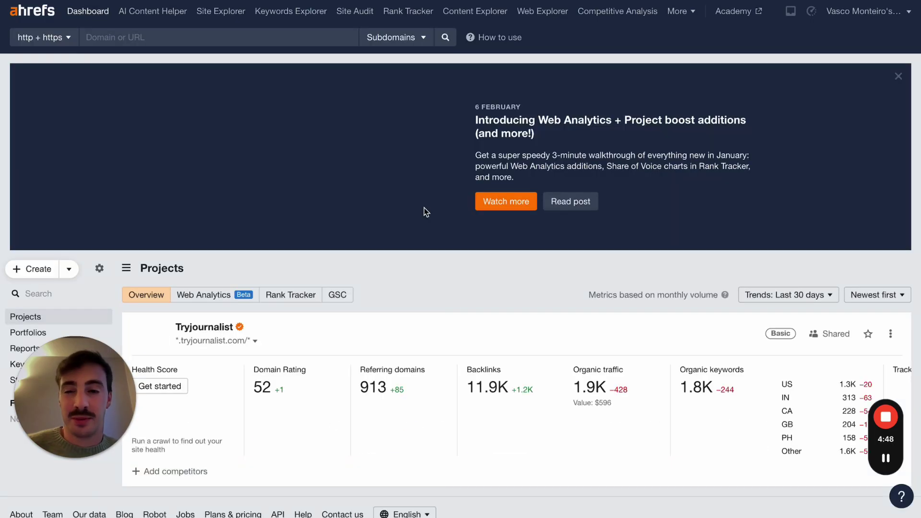
{"action": "left_click", "coordinate": [898, 76]}
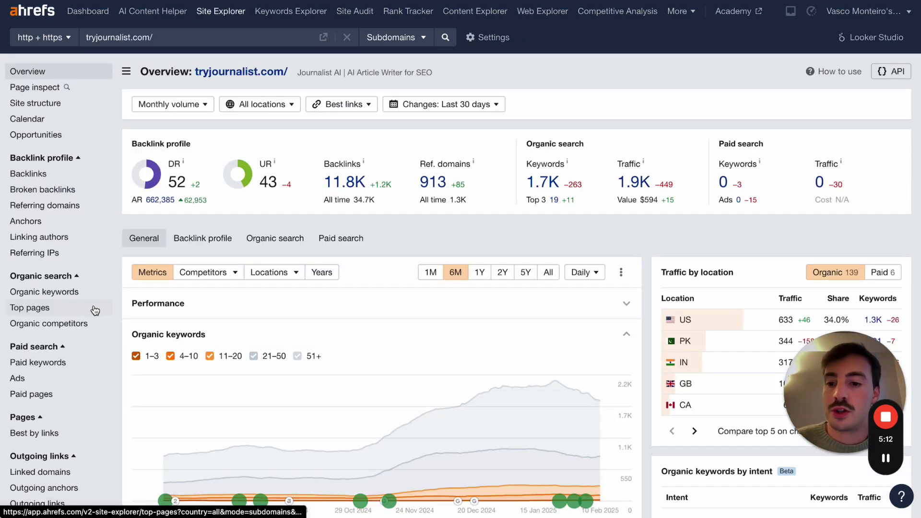
{"action": "left_click", "coordinate": [93, 308]}
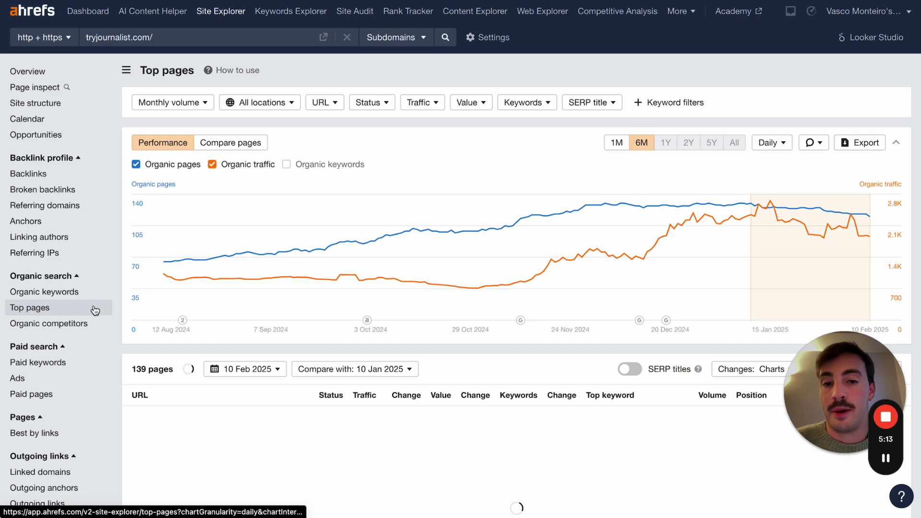
{"action": "scroll", "coordinate": [211, 182], "scroll_direction": "down", "scroll_amount": 3}
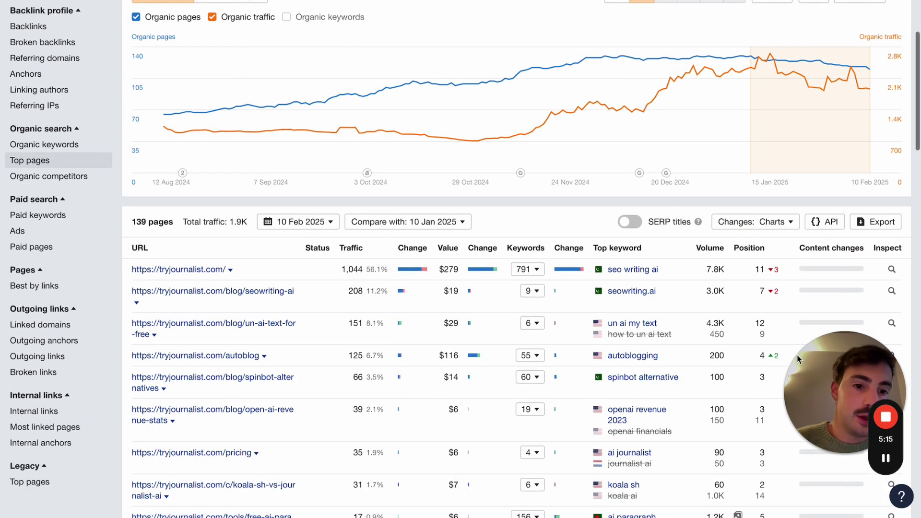
{"action": "scroll", "coordinate": [382, 243], "scroll_direction": "down", "scroll_amount": 3}
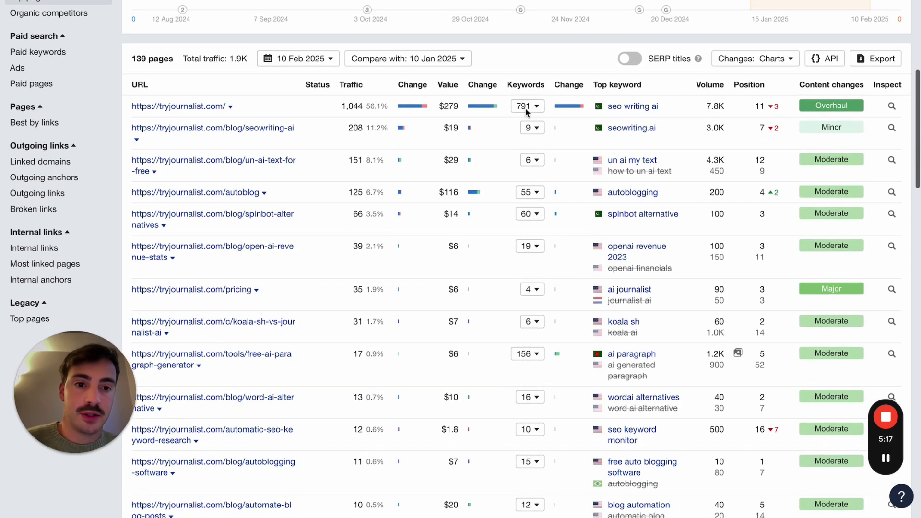
Step: Underline the falling Position values and circle the seo keyword monitor keyword in red
{"action": "left_click", "coordinate": [662, 1]}
{"action": "mouse_move", "coordinate": [756, 118]}
{"action": "left_mouse_down"}
{"action": "mouse_move", "coordinate": [791, 119]}
{"action": "mouse_move", "coordinate": [780, 139]}
{"action": "left_mouse_up"}
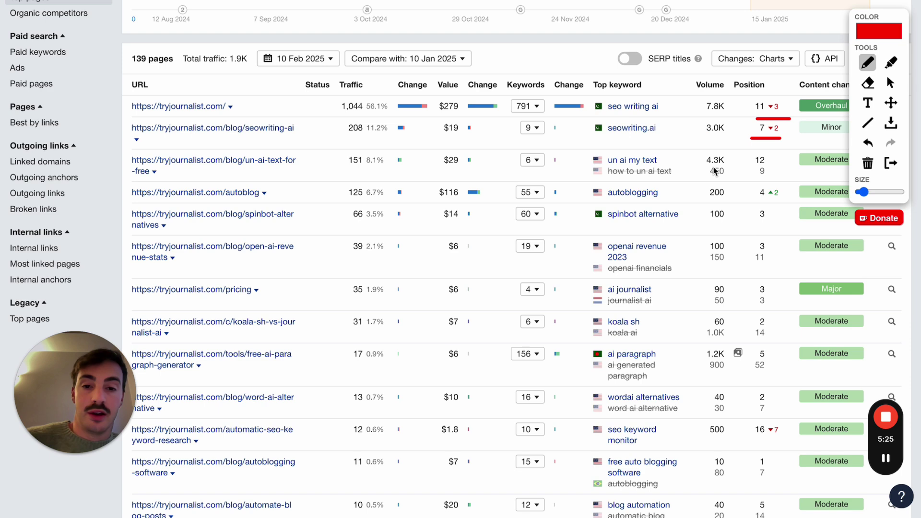
{"action": "scroll", "coordinate": [719, 173], "scroll_direction": "up", "scroll_amount": 1}
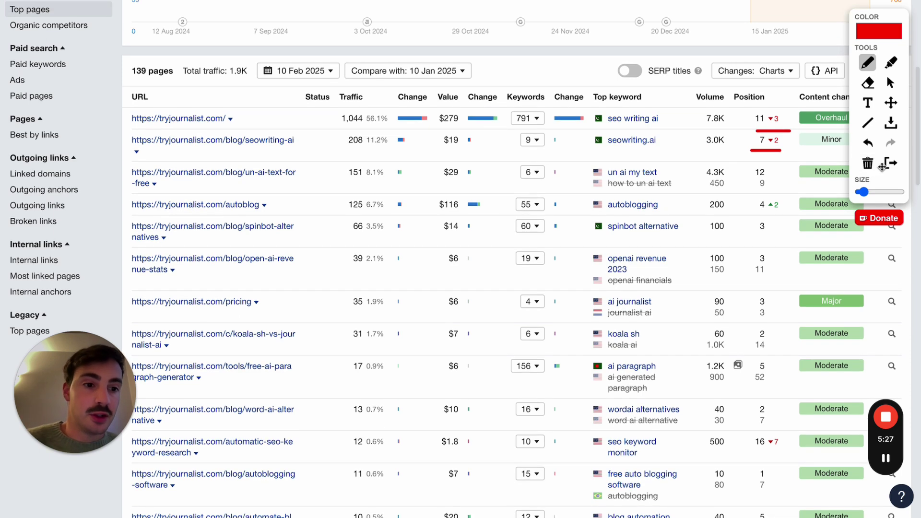
{"action": "scroll", "coordinate": [767, 178], "scroll_direction": "down", "scroll_amount": 1}
{"action": "scroll", "coordinate": [767, 178], "scroll_direction": "down", "scroll_amount": 4}
{"action": "mouse_move", "coordinate": [754, 262]}
{"action": "left_mouse_down"}
{"action": "mouse_move", "coordinate": [798, 263]}
{"action": "mouse_move", "coordinate": [744, 240]}
{"action": "left_mouse_up"}
{"action": "scroll", "coordinate": [744, 241], "scroll_direction": "down", "scroll_amount": 3}
{"action": "mouse_move", "coordinate": [746, 403]}
{"action": "left_mouse_down"}
{"action": "mouse_move", "coordinate": [763, 403]}
{"action": "mouse_move", "coordinate": [759, 365]}
{"action": "mouse_move", "coordinate": [746, 431]}
{"action": "mouse_move", "coordinate": [792, 409]}
{"action": "mouse_move", "coordinate": [742, 415]}
{"action": "left_mouse_up"}
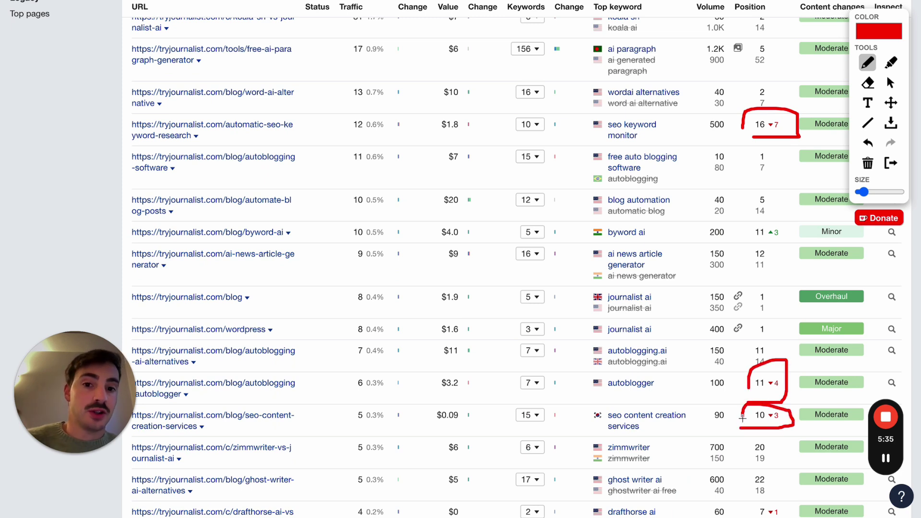
{"action": "mouse_move", "coordinate": [602, 146]}
{"action": "left_mouse_down"}
{"action": "mouse_move", "coordinate": [675, 114]}
{"action": "mouse_move", "coordinate": [619, 119]}
{"action": "left_mouse_up"}
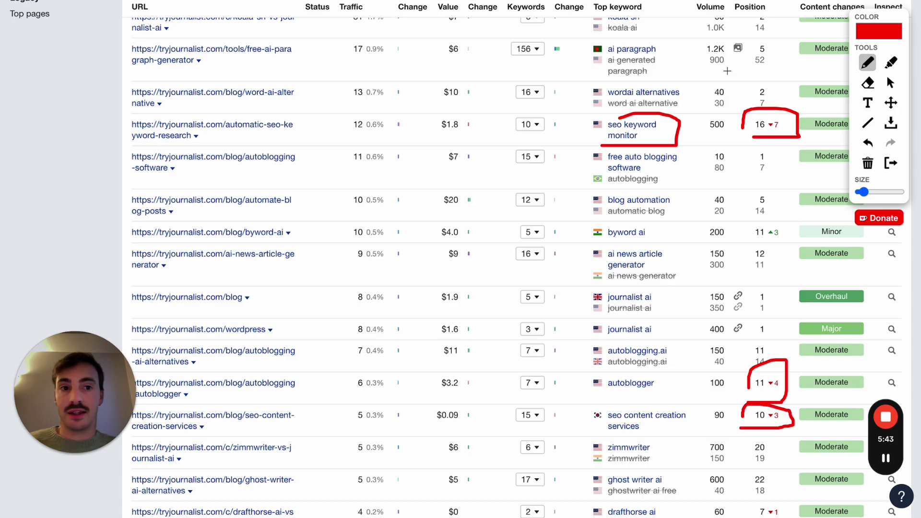
{"action": "key", "text": "super+t"}
Step: Load the Wayback Machine homepage, then return to the Miro board tab
{"action": "type", "text": "web"}
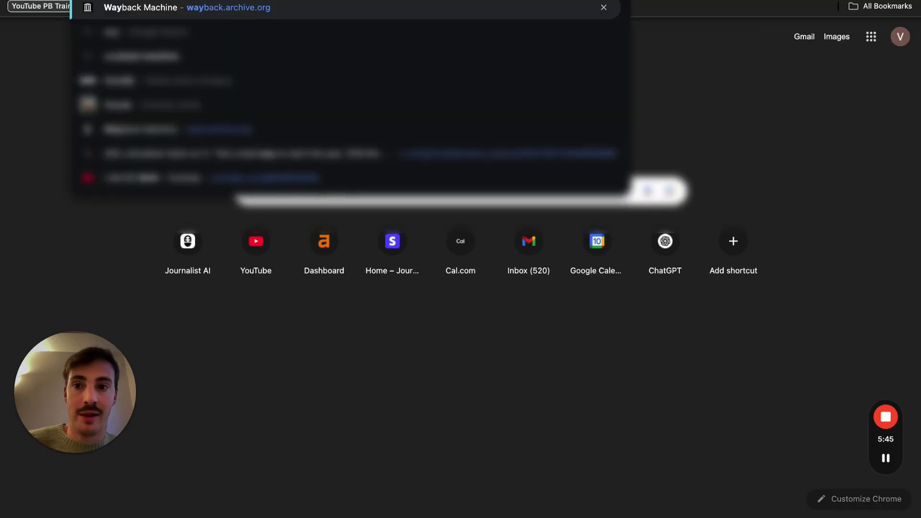
{"action": "key", "text": "Return"}
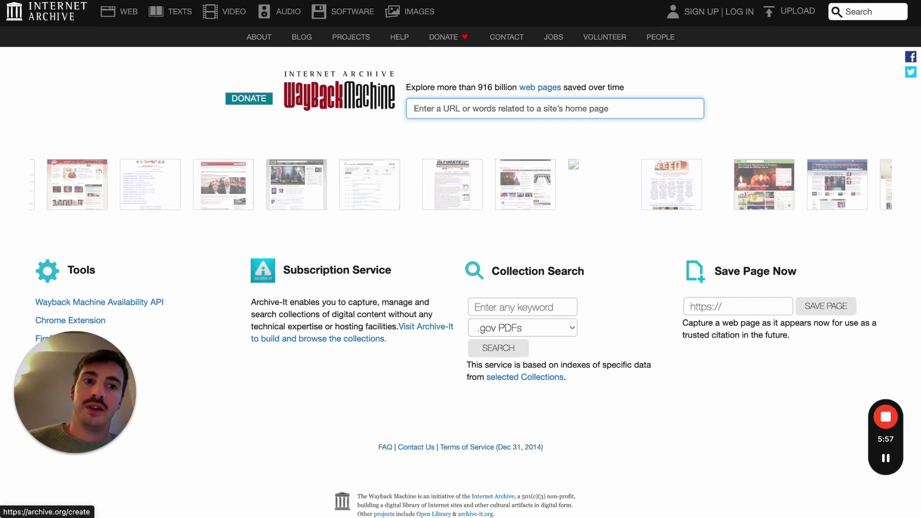
{"action": "left_click", "coordinate": [789, 11]}
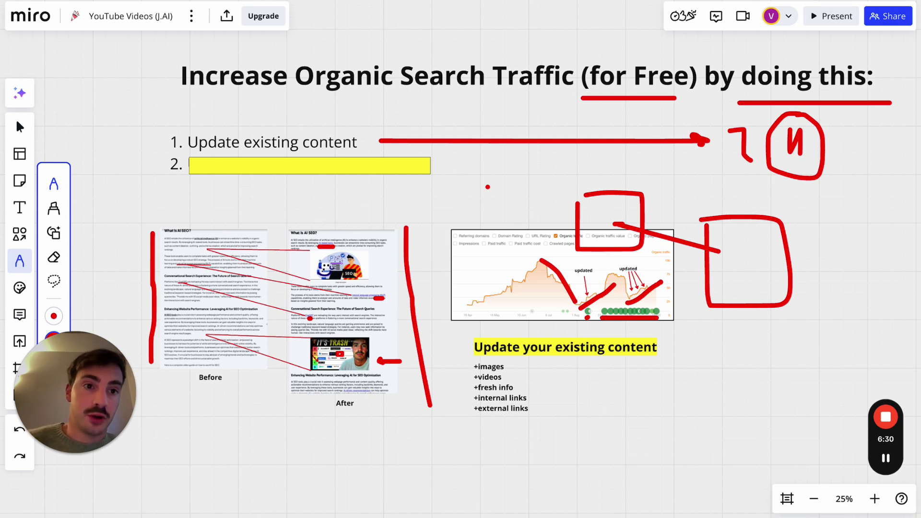
Step: Open "Container Gardens: Transform Your Space with Greenery" from the Container Gardening Solutions batch for AI editing
{"action": "key", "text": "ctrl+Tab"}
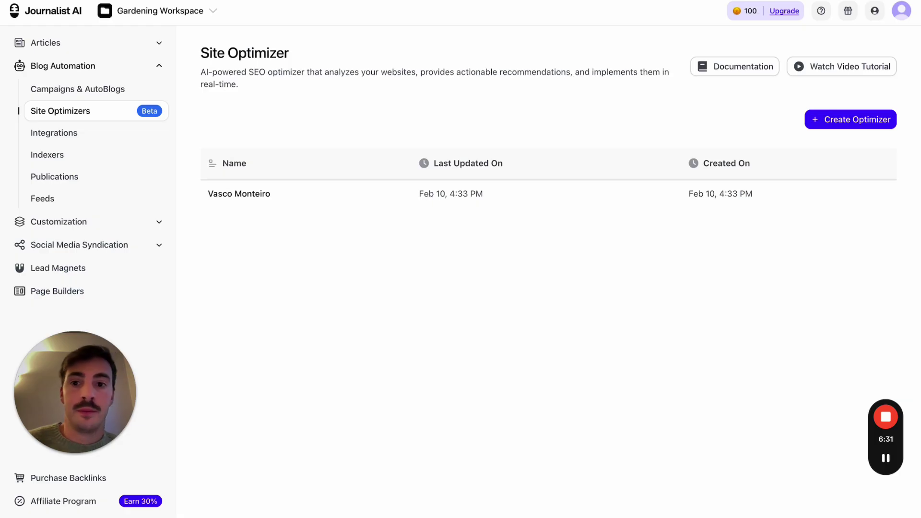
{"action": "left_click", "coordinate": [99, 51]}
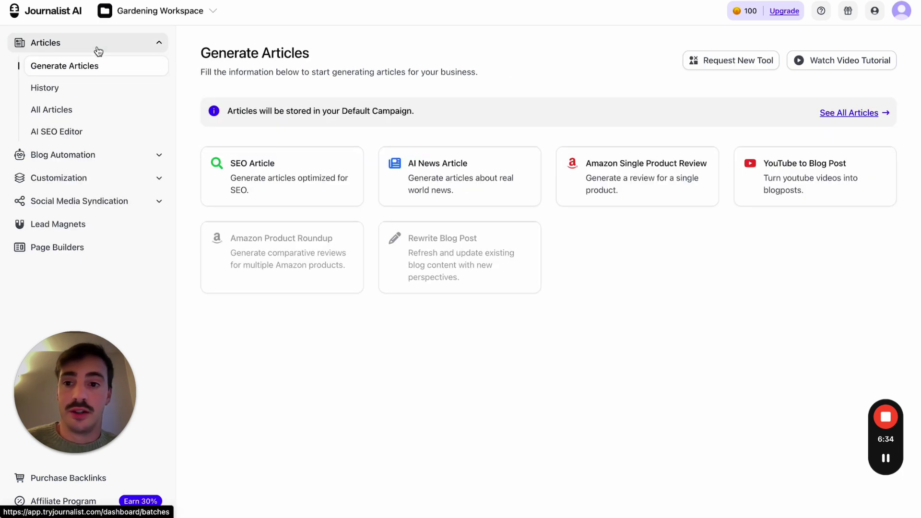
{"action": "left_click", "coordinate": [117, 84]}
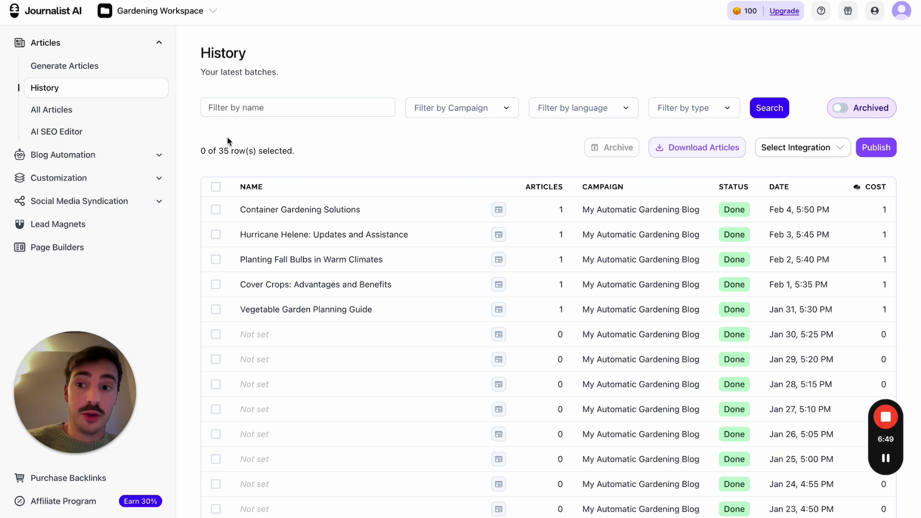
{"action": "left_click", "coordinate": [391, 214]}
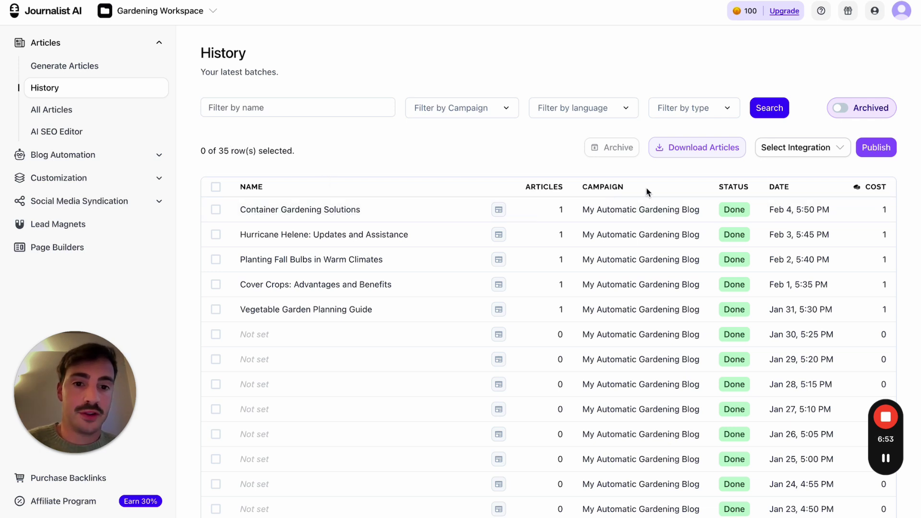
{"action": "left_click", "coordinate": [438, 194]}
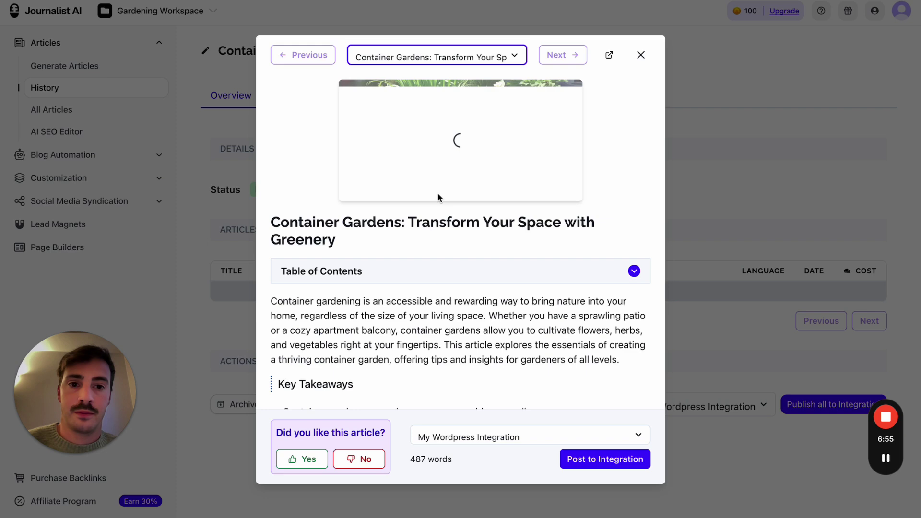
{"action": "left_click", "coordinate": [605, 64]}
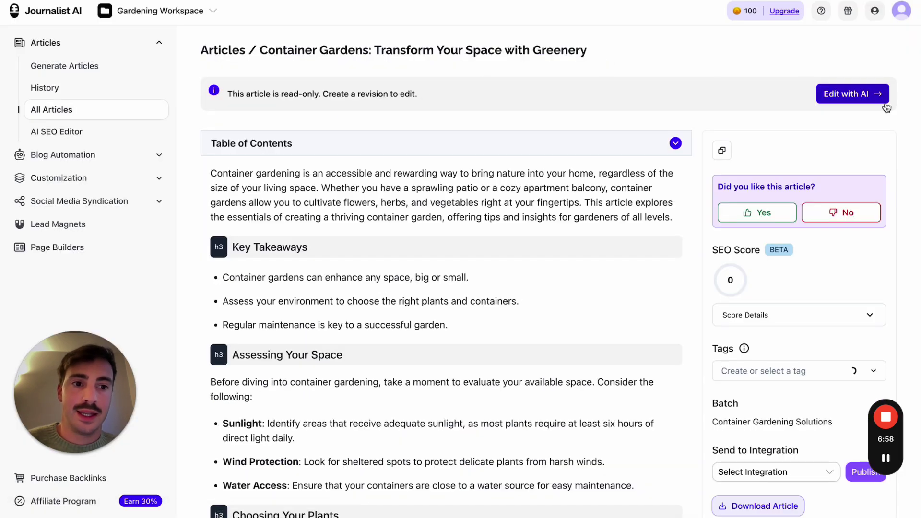
{"action": "left_click", "coordinate": [869, 99]}
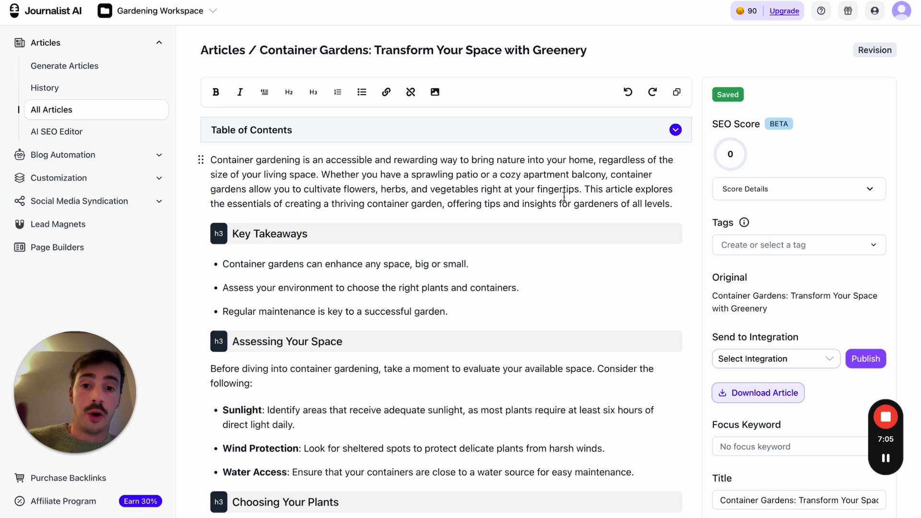
Step: Add external links to "cozy apartment balcony" and "creating a thriving container garden" in the intro
{"action": "key", "text": "ctrl+a"}
{"action": "key", "text": "Delete"}
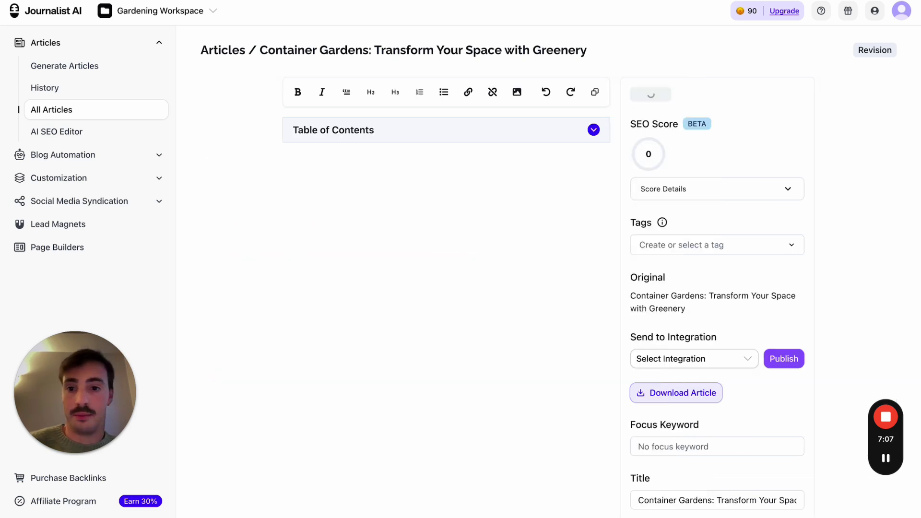
{"action": "key", "text": "ctrl+z"}
{"action": "scroll", "coordinate": [472, 175], "scroll_direction": "up", "scroll_amount": 15}
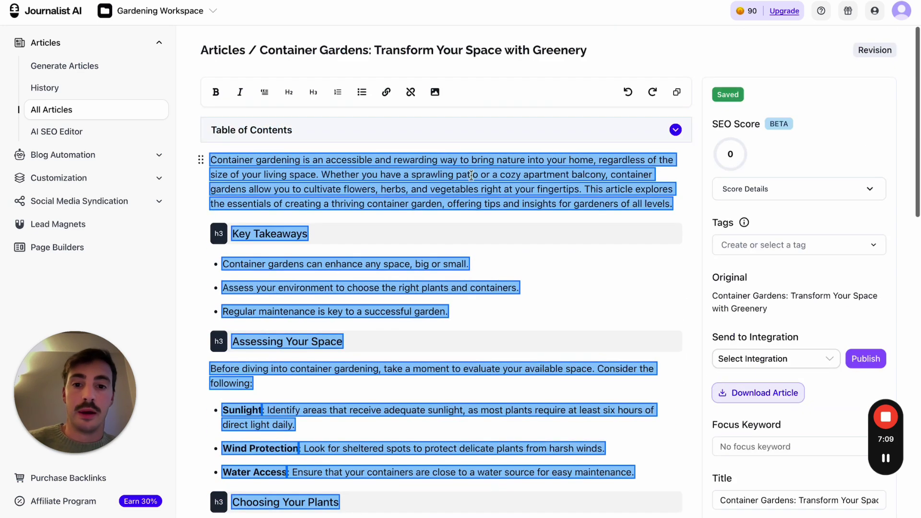
{"action": "left_click", "coordinate": [471, 175]}
{"action": "triple_click", "coordinate": [471, 175]}
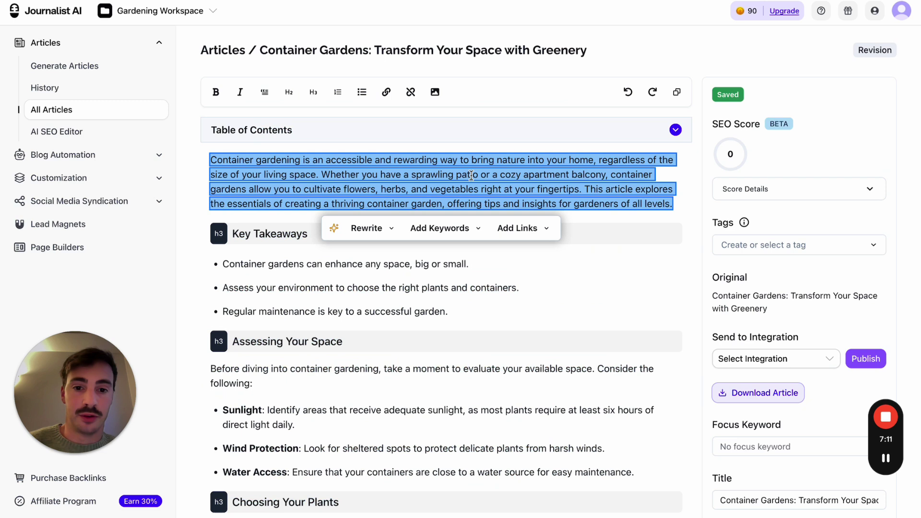
{"action": "left_click", "coordinate": [528, 228]}
{"action": "left_click", "coordinate": [519, 254]}
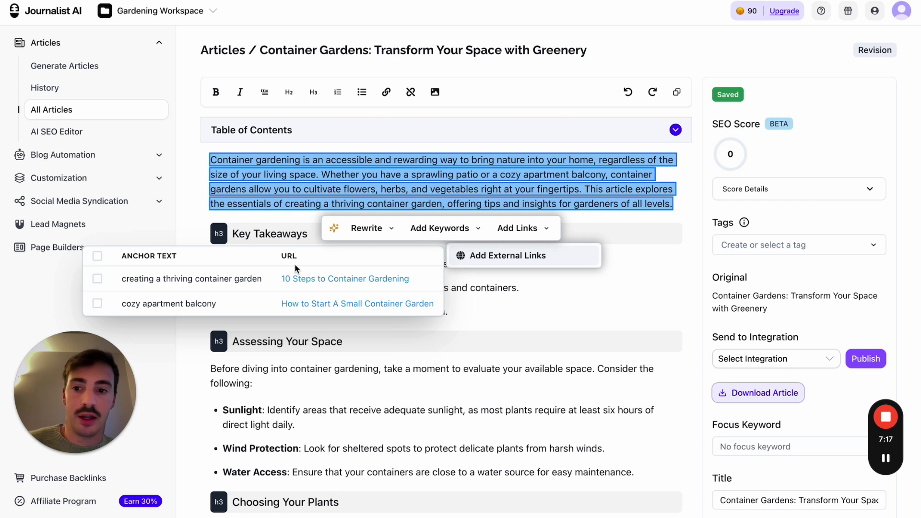
{"action": "left_click", "coordinate": [97, 278]}
{"action": "left_click", "coordinate": [98, 304]}
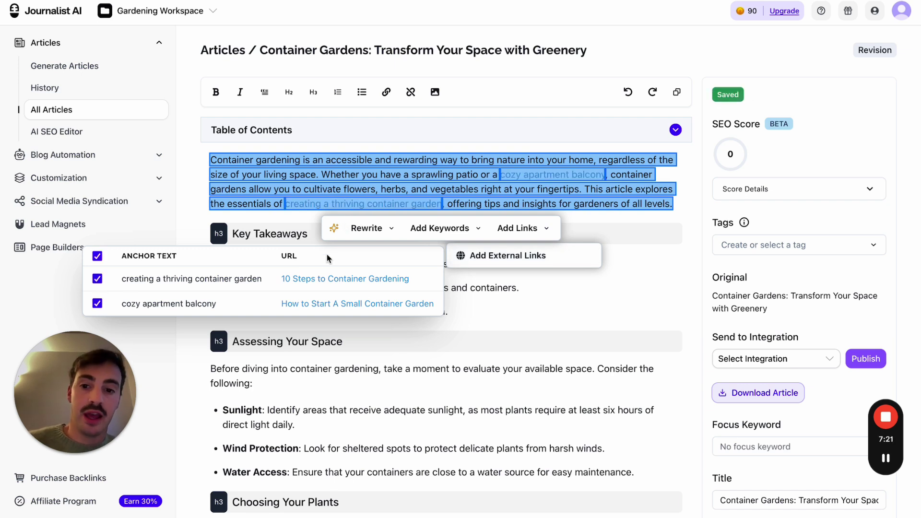
{"action": "left_click", "coordinate": [418, 183]}
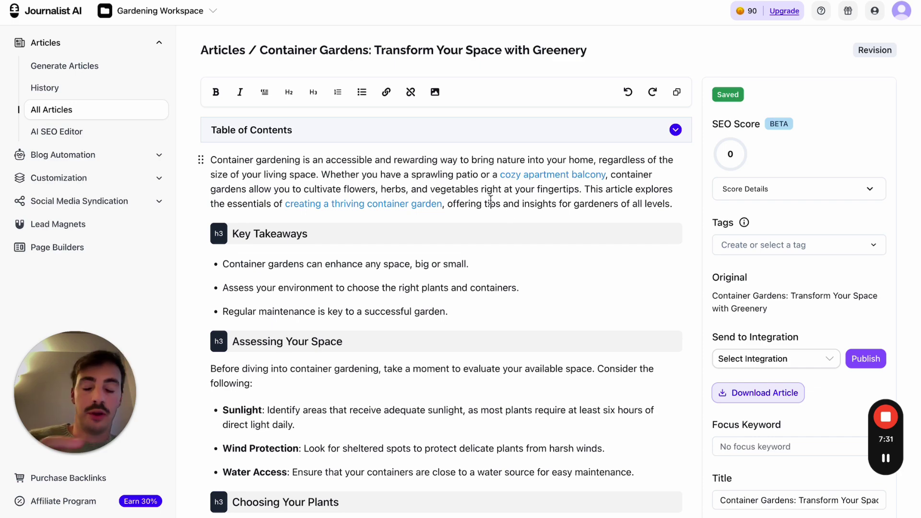
Step: Request a Make Longer AI rewrite of the Final Thoughts paragraph
{"action": "scroll", "coordinate": [490, 199], "scroll_direction": "down", "scroll_amount": 15}
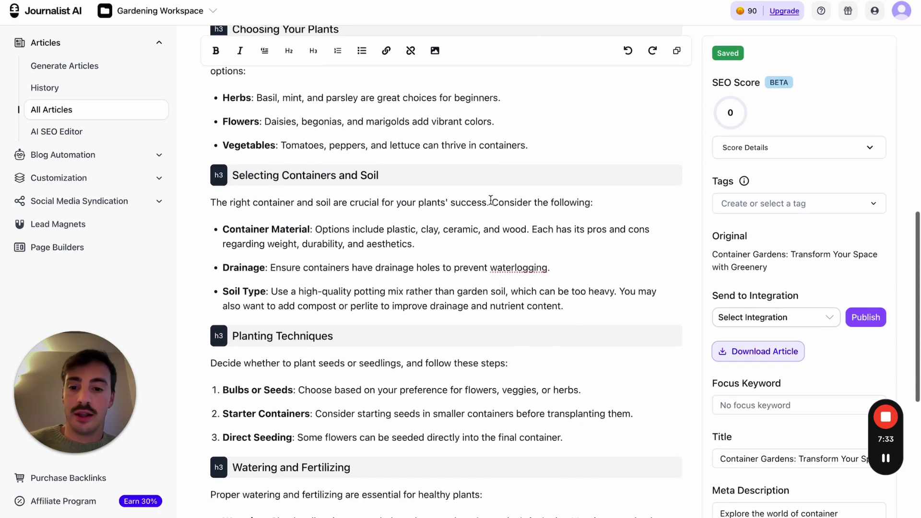
{"action": "triple_click", "coordinate": [433, 469]}
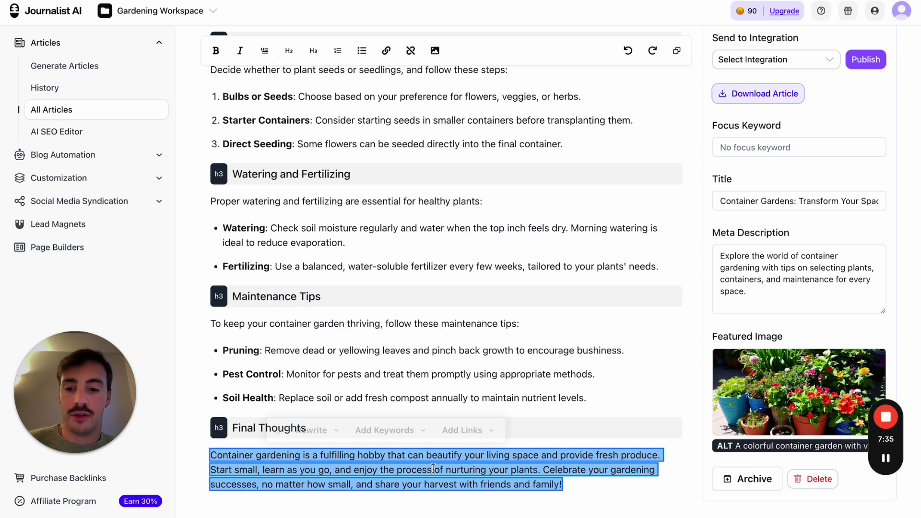
{"action": "left_click", "coordinate": [316, 427]}
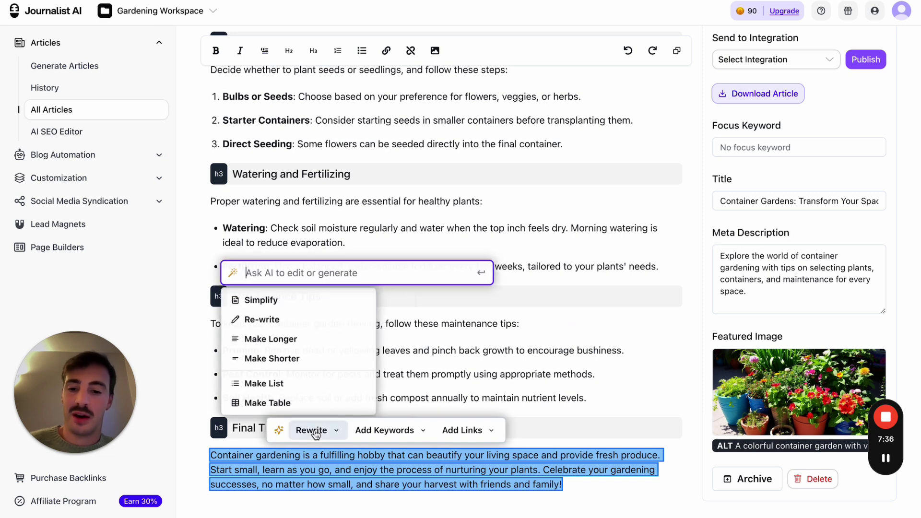
{"action": "left_click", "coordinate": [304, 355]}
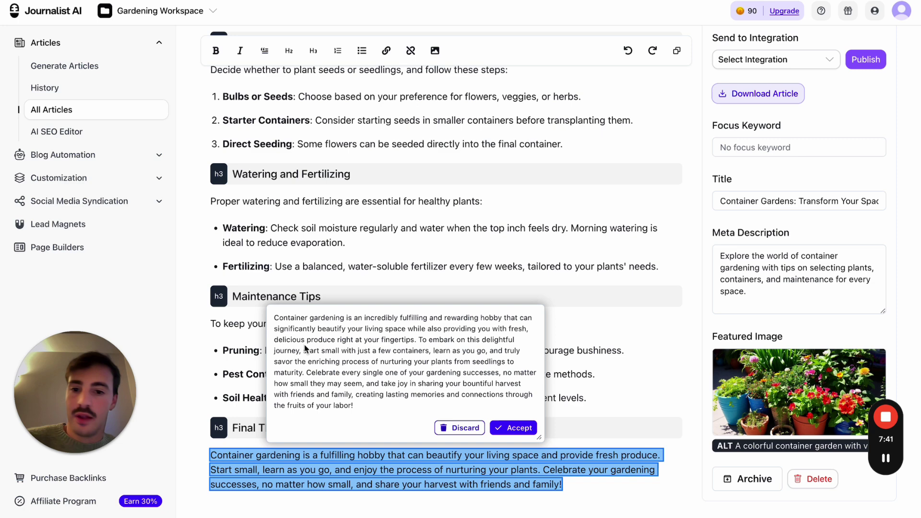
Step: Accept the longer ending, then apply an AI featured image generated from 'add a a dog'
{"action": "left_click", "coordinate": [518, 427]}
{"action": "scroll", "coordinate": [756, 416], "scroll_direction": "down", "scroll_amount": 1}
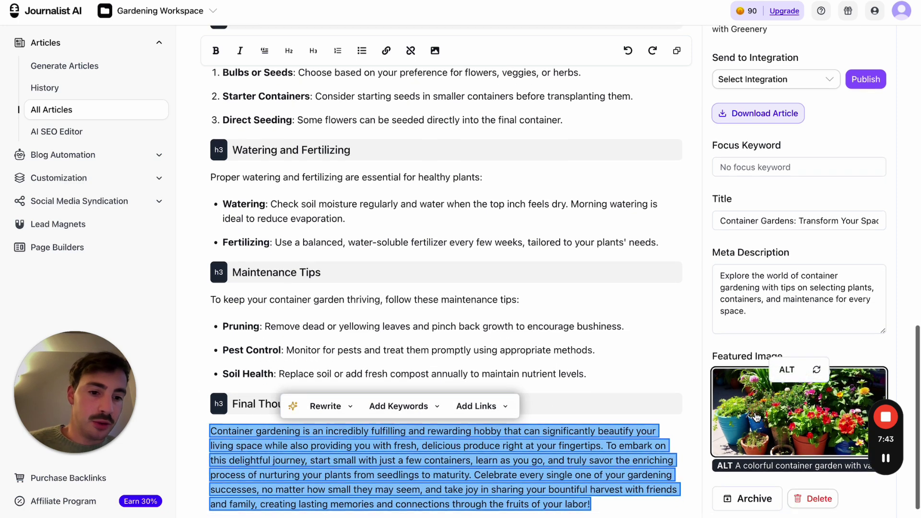
{"action": "left_click", "coordinate": [817, 350]}
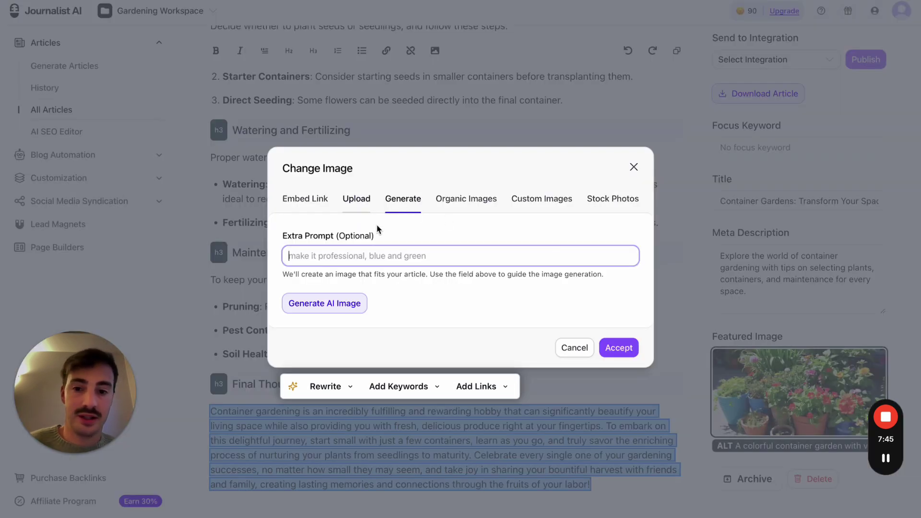
{"action": "type", "text": "ad"}
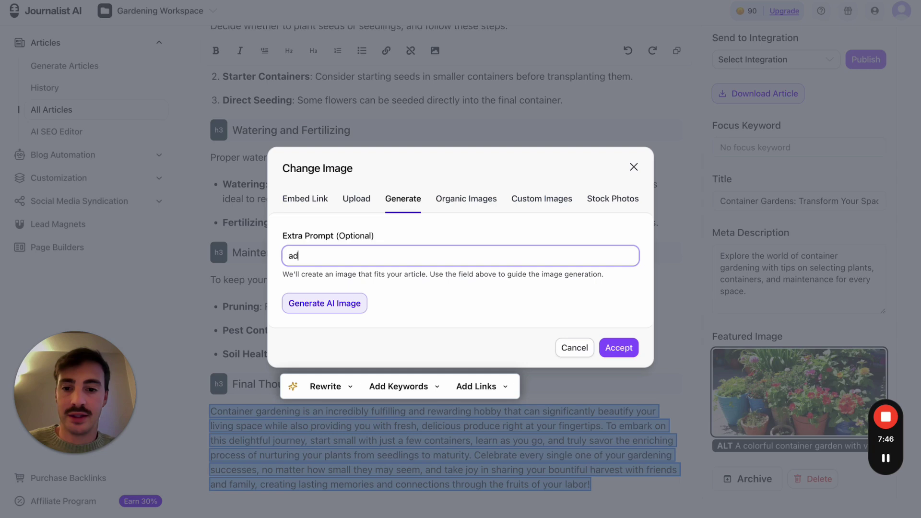
{"action": "type", "text": "d a a dog"}
{"action": "left_click", "coordinate": [318, 302]}
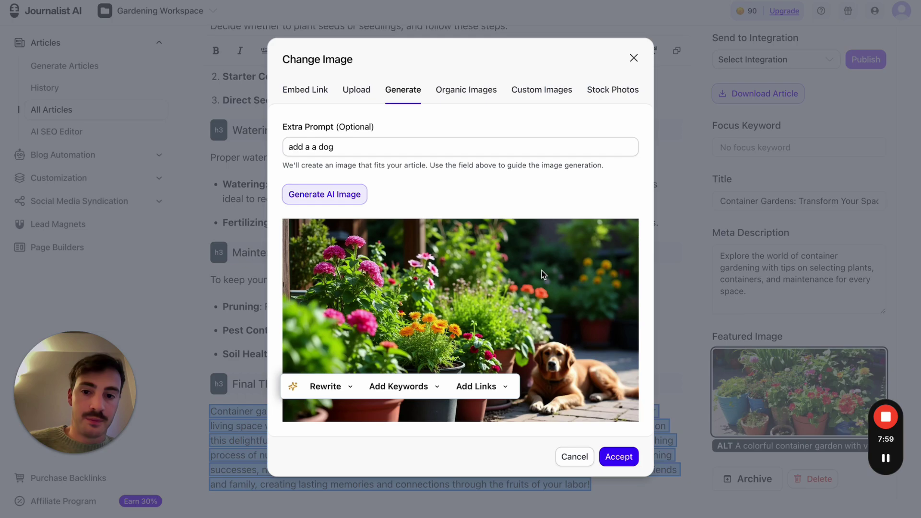
{"action": "left_click", "coordinate": [618, 457]}
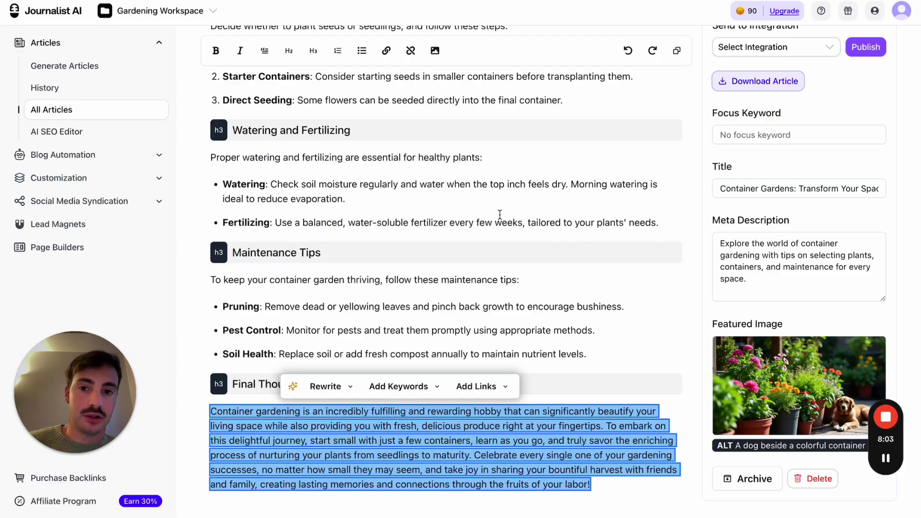
{"action": "scroll", "coordinate": [499, 215], "scroll_direction": "up", "scroll_amount": 8}
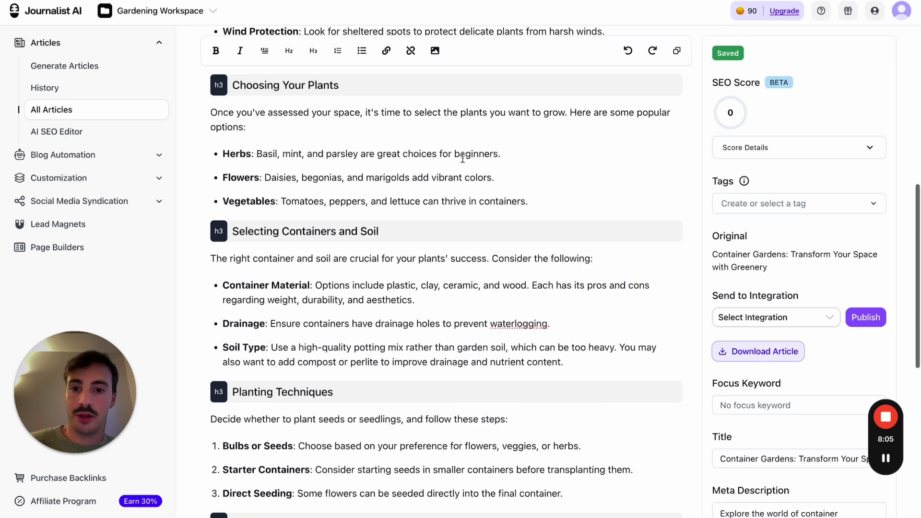
Step: Insert a placeholder image in a new paragraph below the intro
{"action": "scroll", "coordinate": [462, 158], "scroll_direction": "up", "scroll_amount": 10}
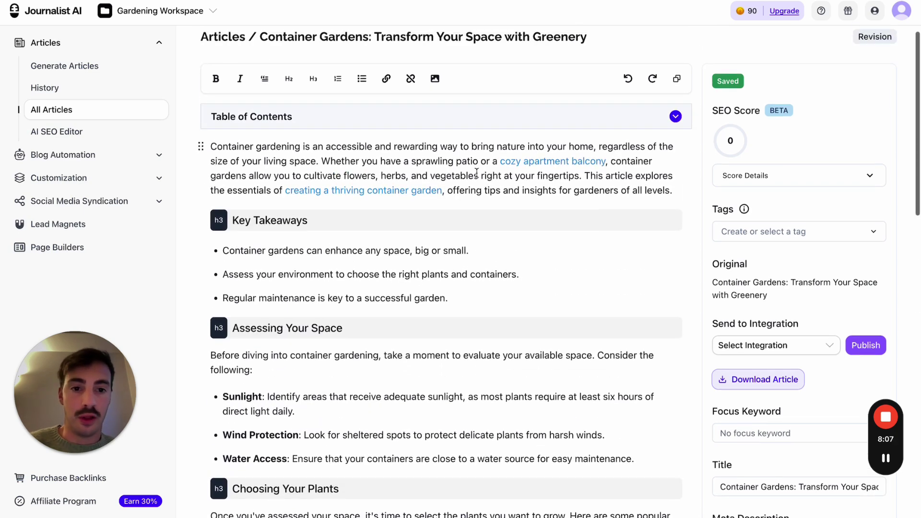
{"action": "left_click", "coordinate": [678, 195]}
{"action": "key", "text": "Return"}
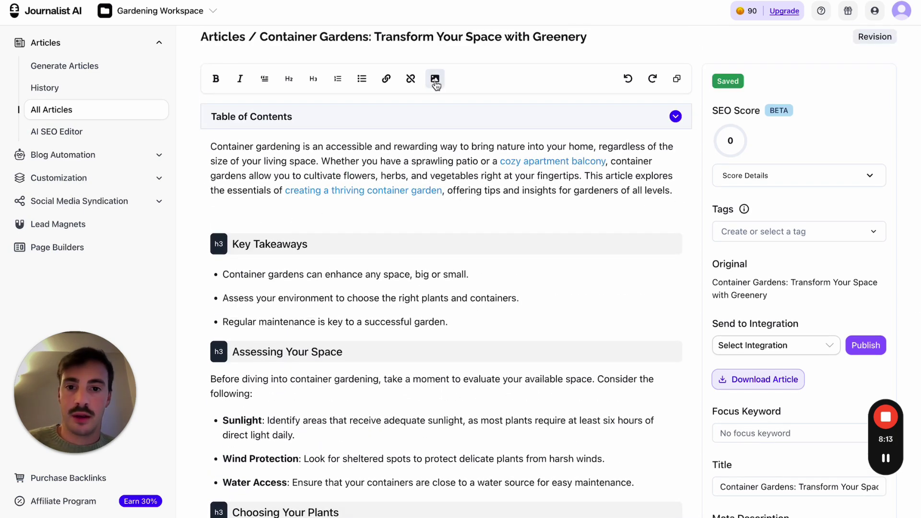
{"action": "left_click", "coordinate": [435, 79]}
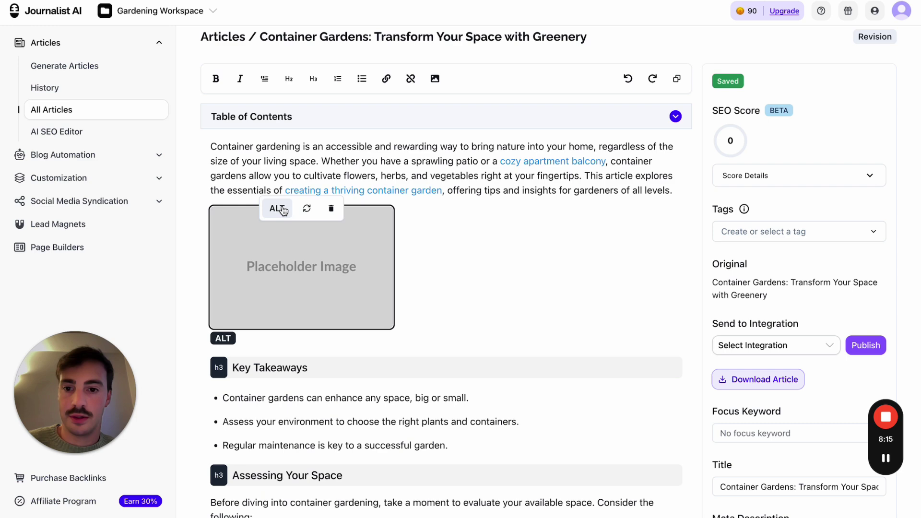
Step: Replace the placeholder with an AI image generated from 'a beatiful garden' and accept it
{"action": "left_click", "coordinate": [306, 208]}
{"action": "left_click", "coordinate": [467, 199]}
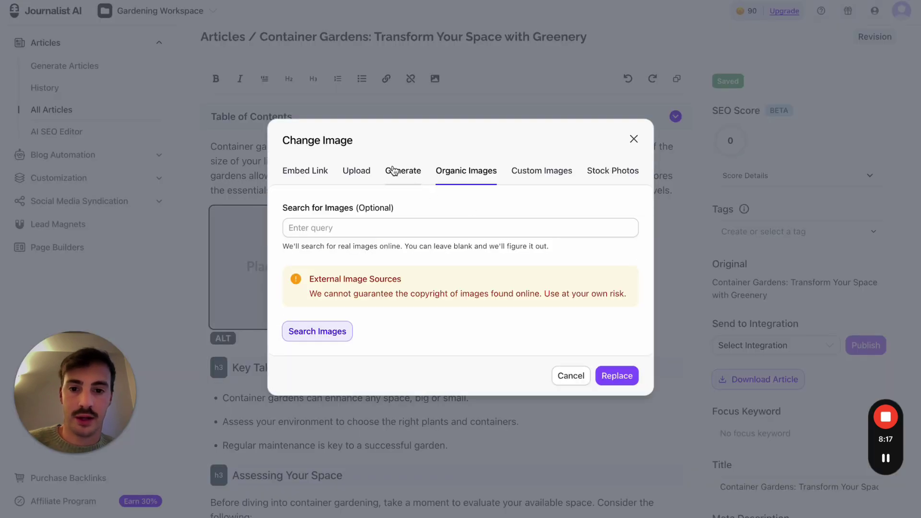
{"action": "left_click", "coordinate": [394, 170]}
{"action": "left_click", "coordinate": [381, 255]}
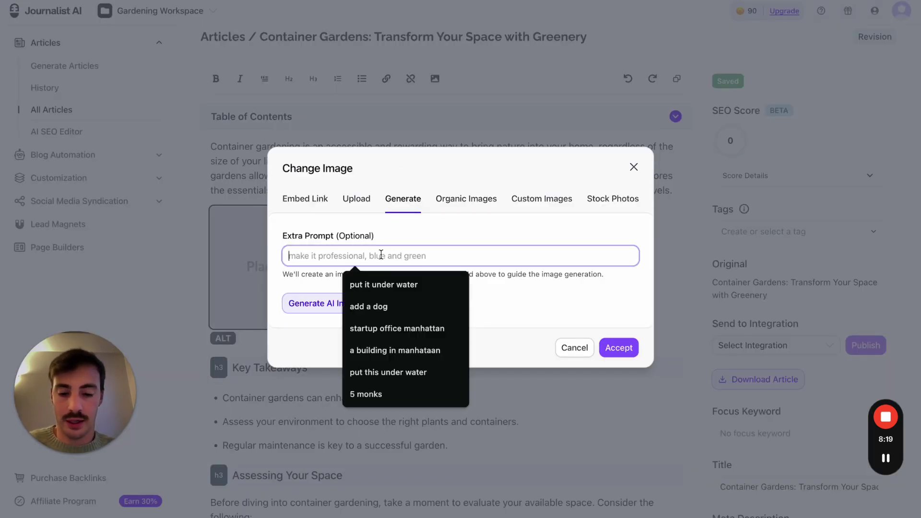
{"action": "type", "text": "a be"}
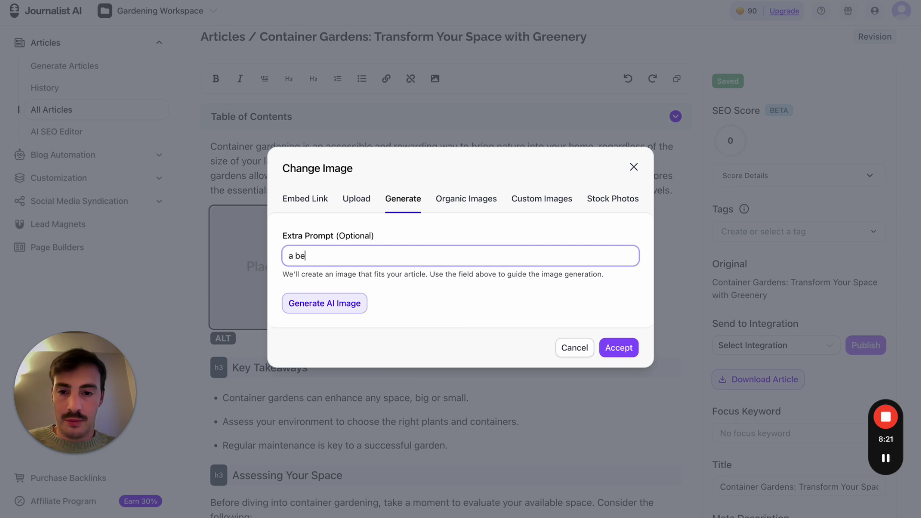
{"action": "type", "text": "atiful garden"}
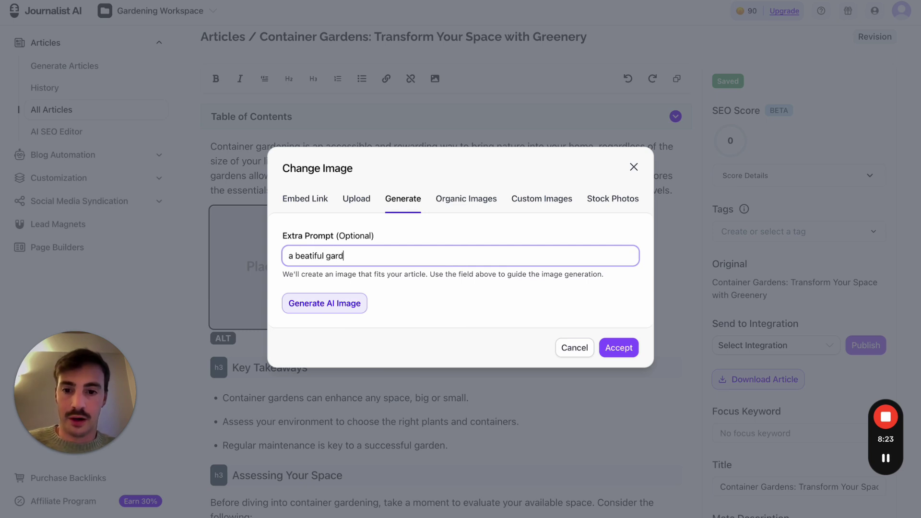
{"action": "left_click", "coordinate": [345, 311]}
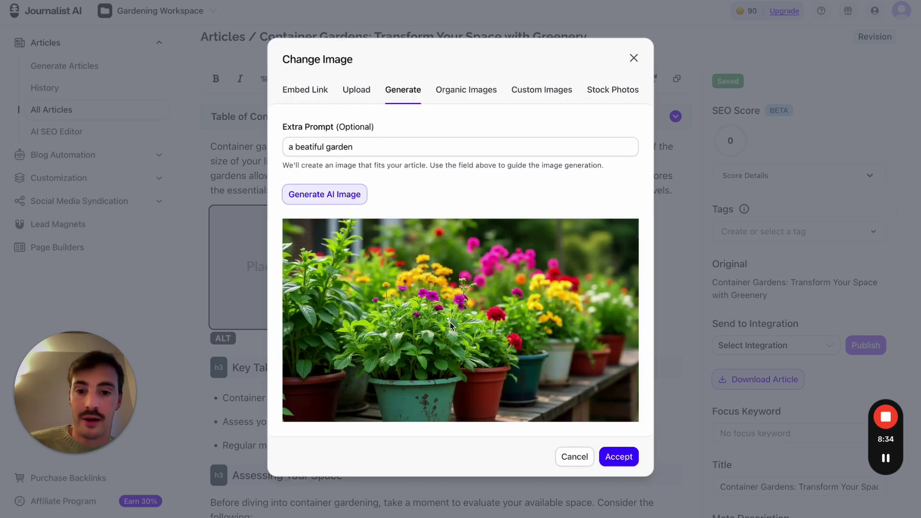
{"action": "left_click", "coordinate": [619, 454]}
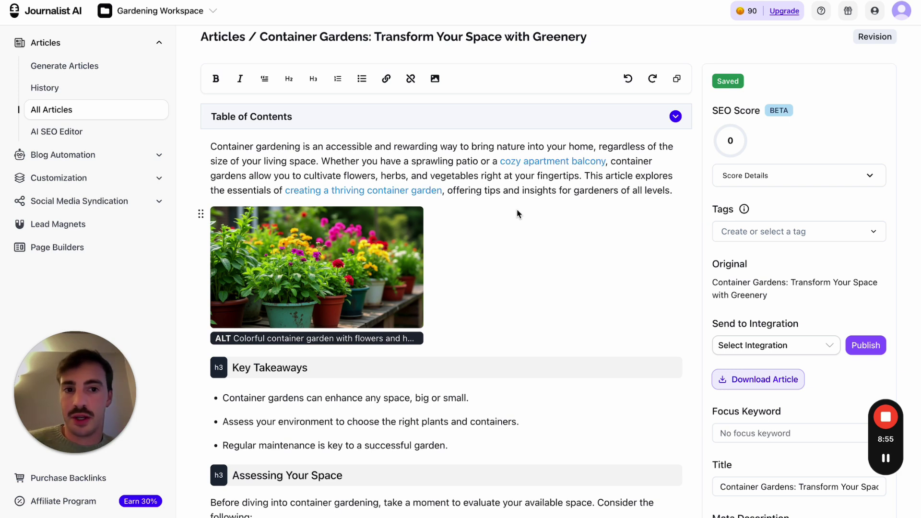
Step: Switch Miro to the Select tool to uncover point 2, 'Use an AI Agent (tailored for SEO)'
{"action": "scroll", "coordinate": [518, 214], "scroll_direction": "down", "scroll_amount": 1}
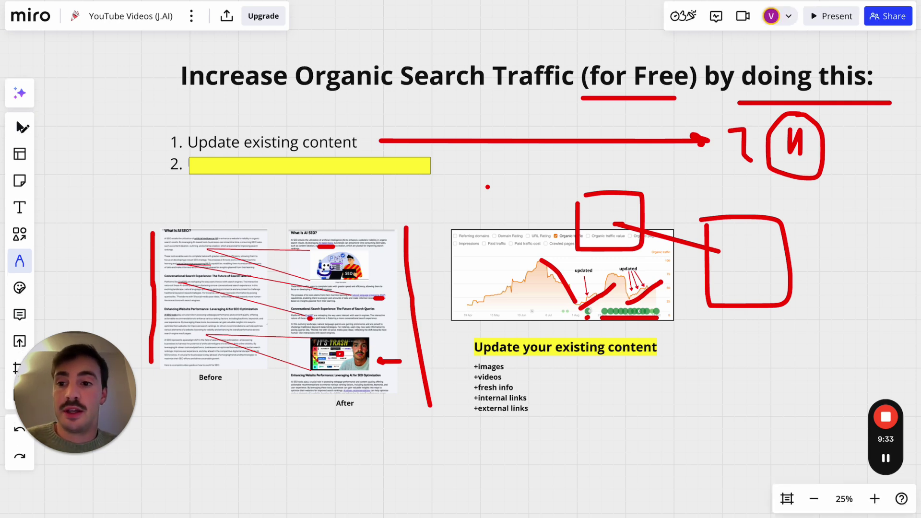
{"action": "left_click", "coordinate": [20, 127]}
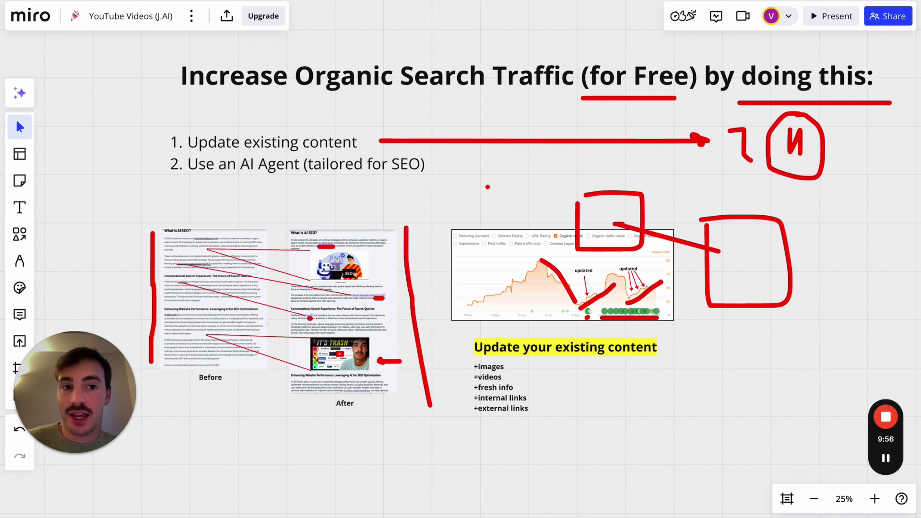
Step: Go back to Journalist AI and reach the Site Optimizers page under Blog Automation
{"action": "key", "text": "ctrl+Tab"}
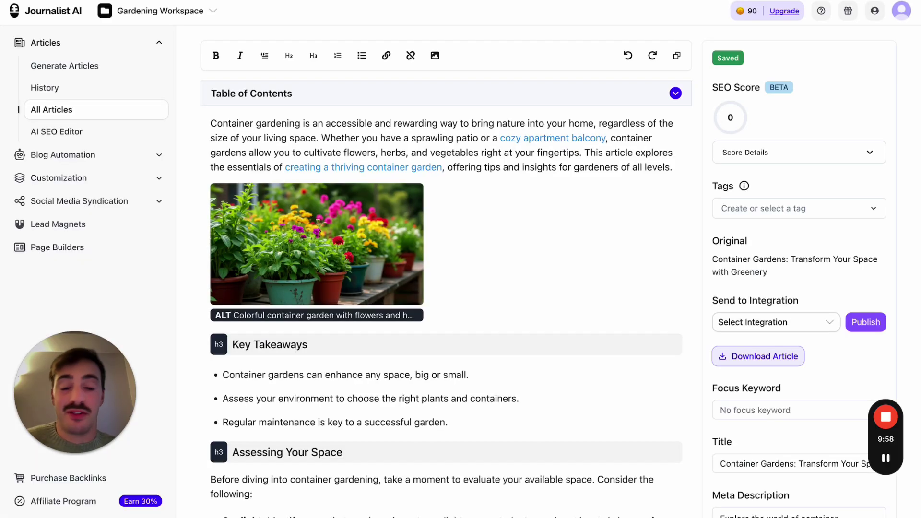
{"action": "left_click", "coordinate": [120, 154]}
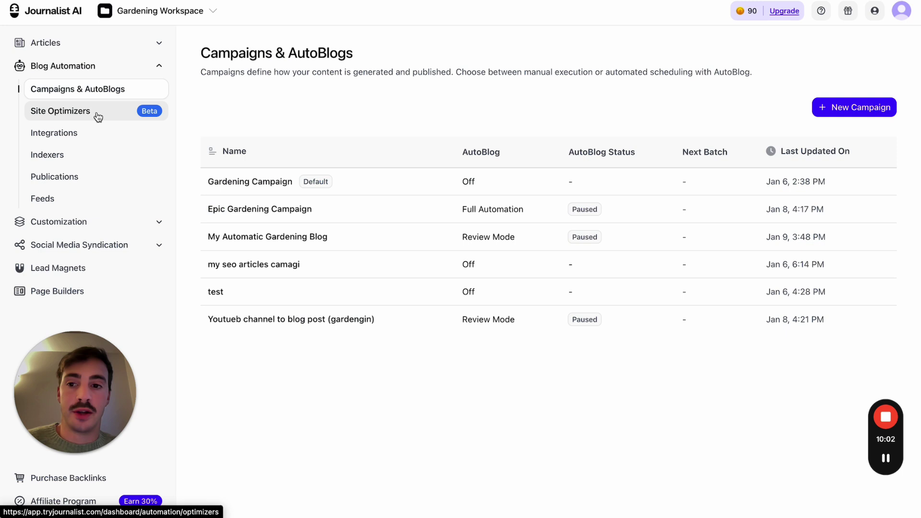
{"action": "left_click", "coordinate": [98, 116]}
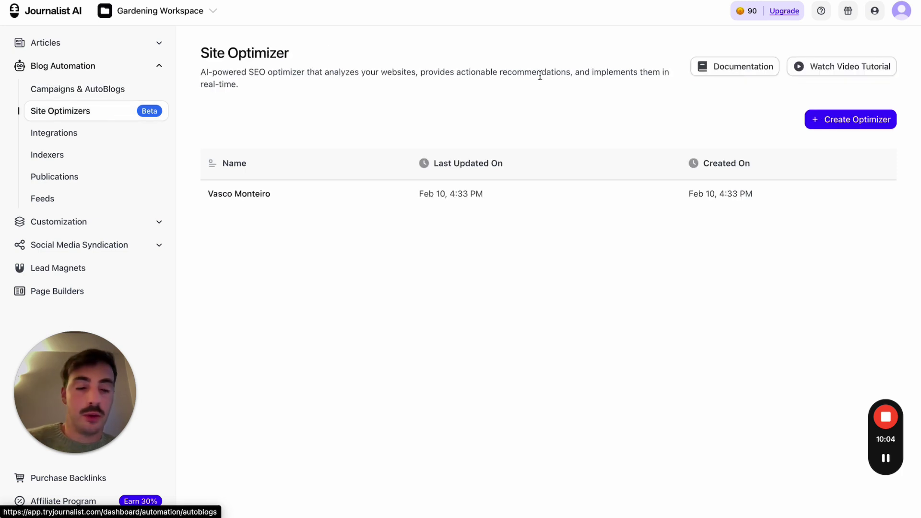
{"action": "left_click", "coordinate": [847, 120]}
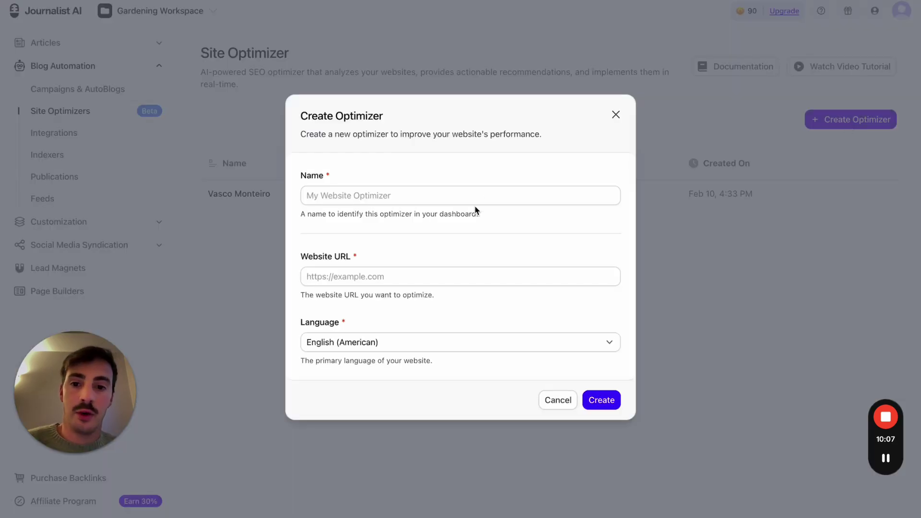
{"action": "left_click", "coordinate": [378, 201]}
{"action": "type", "text": "gardening site"}
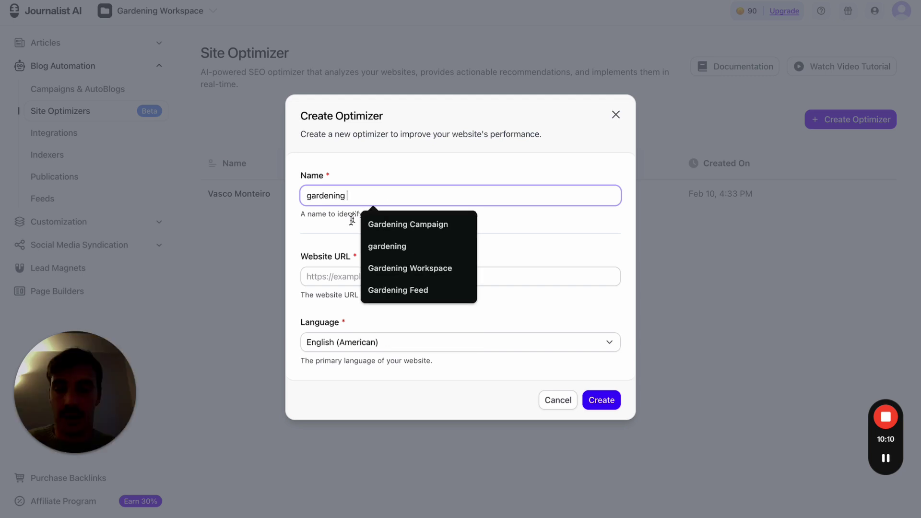
{"action": "left_click", "coordinate": [320, 276]}
{"action": "left_click", "coordinate": [408, 305]}
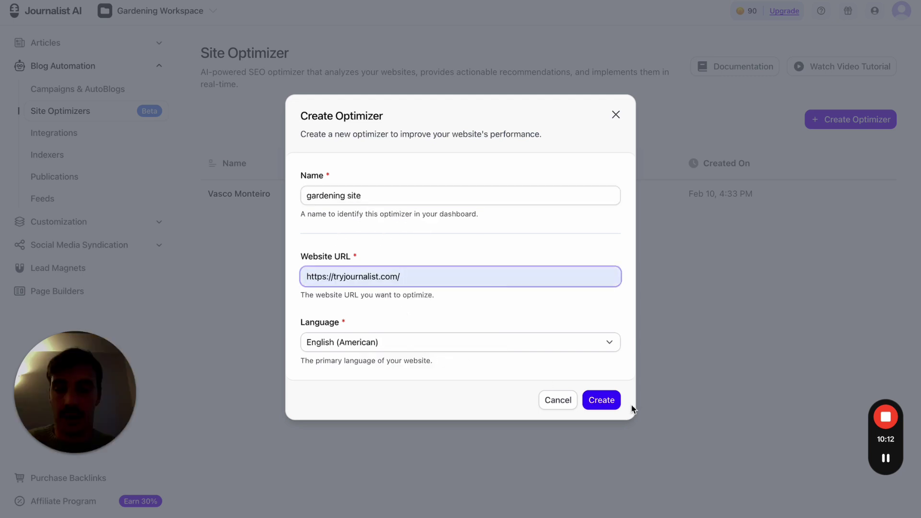
{"action": "left_click", "coordinate": [607, 403]}
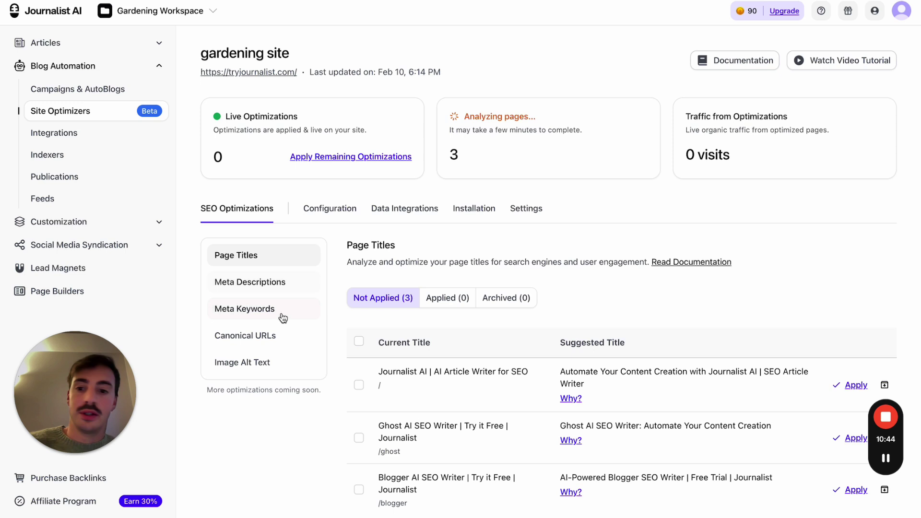
Step: Check the image alt text suggestions and scroll through the optimizer list
{"action": "left_click", "coordinate": [285, 367]}
{"action": "scroll", "coordinate": [471, 295], "scroll_direction": "down", "scroll_amount": 2}
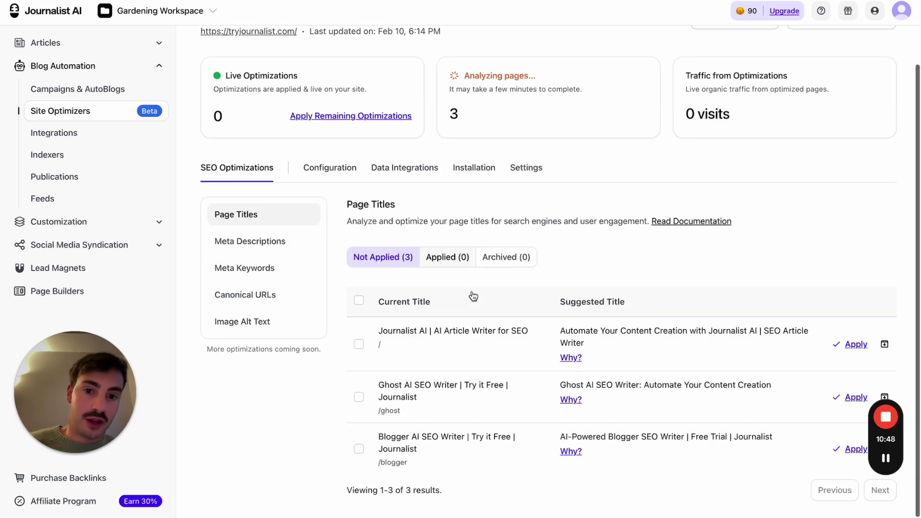
{"action": "scroll", "coordinate": [562, 159], "scroll_direction": "up", "scroll_amount": 2}
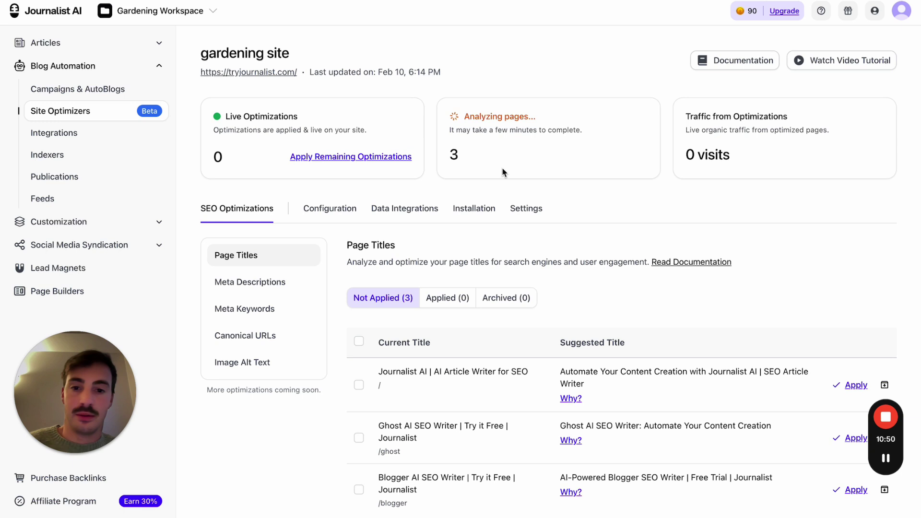
{"action": "scroll", "coordinate": [503, 173], "scroll_direction": "down", "scroll_amount": 1}
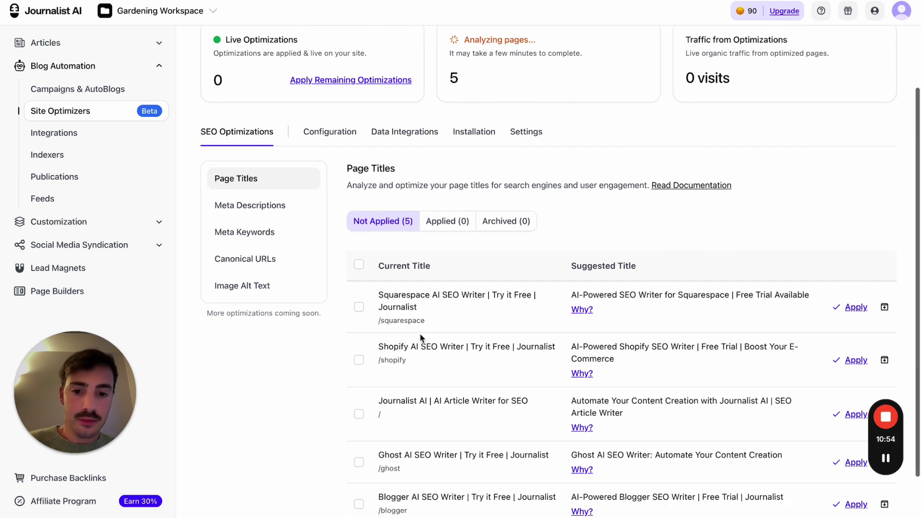
Step: Select the /squarespace page path from the page-title suggestions and open a blank tab
{"action": "double_click", "coordinate": [414, 295]}
{"action": "left_click", "coordinate": [429, 316]}
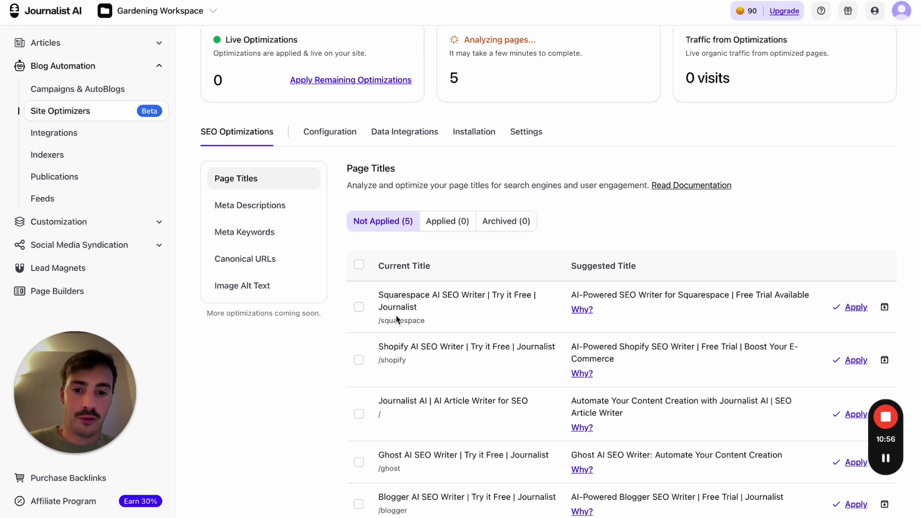
{"action": "triple_click", "coordinate": [389, 320]}
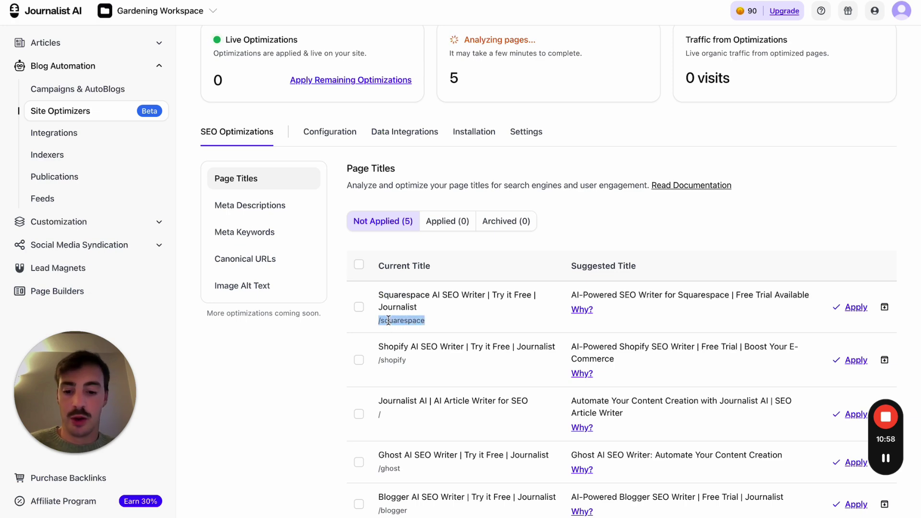
{"action": "key", "text": "super+t"}
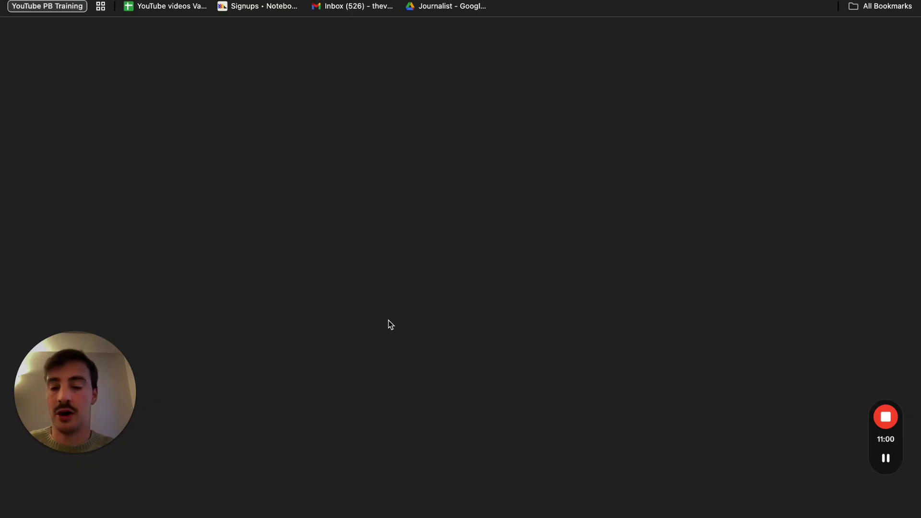
Step: Load tryjournalist.com/squarespace in the new tab and scroll down the landing page
{"action": "type", "text": "tryjournalist.com/squarespace"}
{"action": "key", "text": "Return"}
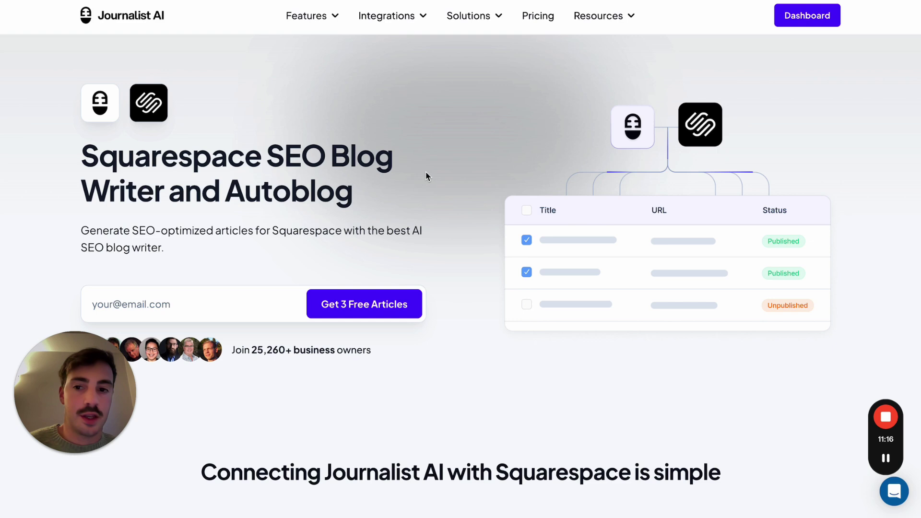
{"action": "scroll", "coordinate": [426, 176], "scroll_direction": "down", "scroll_amount": 7}
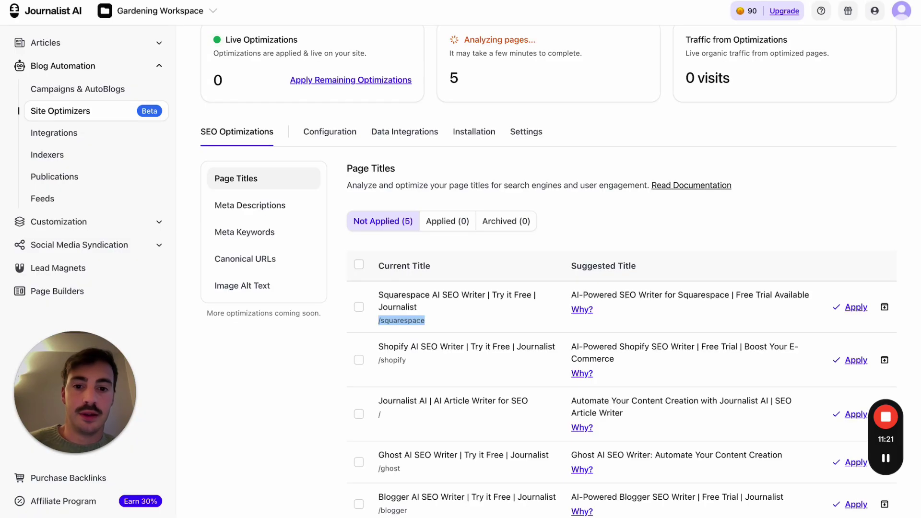
{"action": "scroll", "coordinate": [564, 248], "scroll_direction": "down", "scroll_amount": 1}
Step: Read the Why? explanation for the Squarespace title, then apply the suggested Shopify page title
{"action": "scroll", "coordinate": [564, 248], "scroll_direction": "down", "scroll_amount": 1}
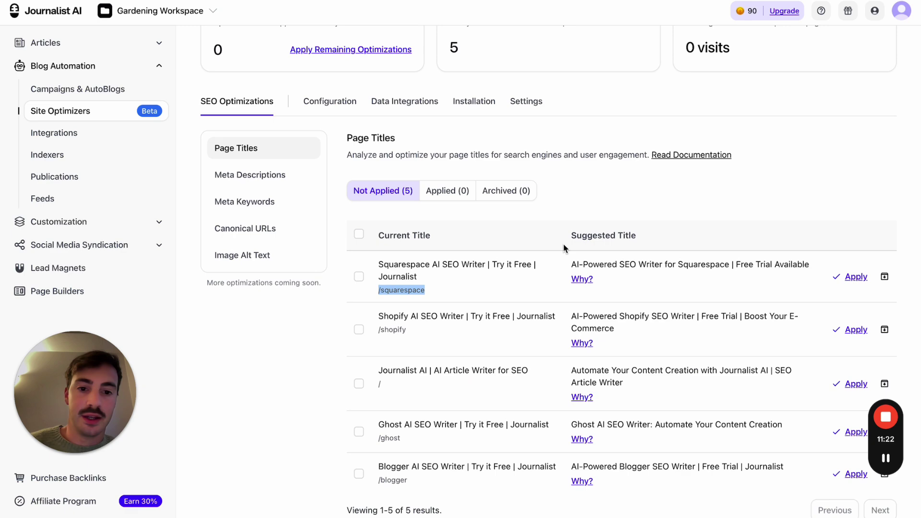
{"action": "scroll", "coordinate": [564, 248], "scroll_direction": "down", "scroll_amount": 1}
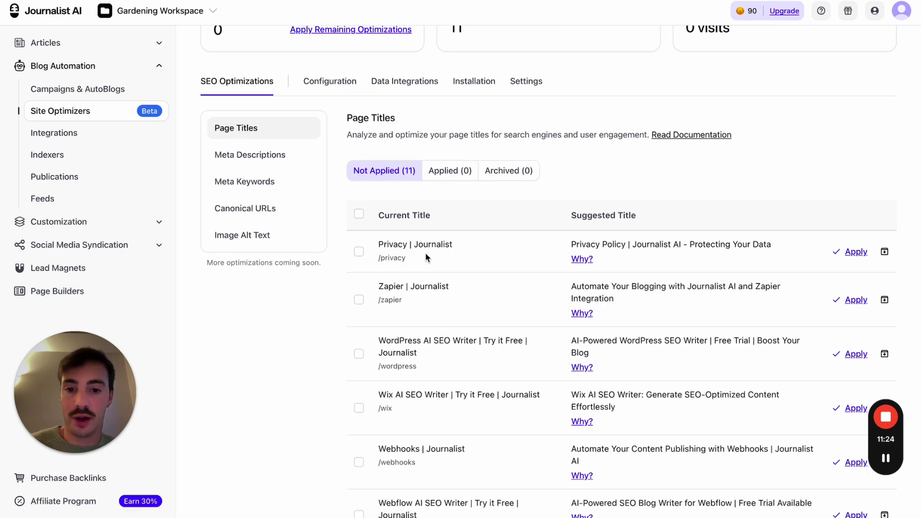
{"action": "scroll", "coordinate": [441, 287], "scroll_direction": "down", "scroll_amount": 6}
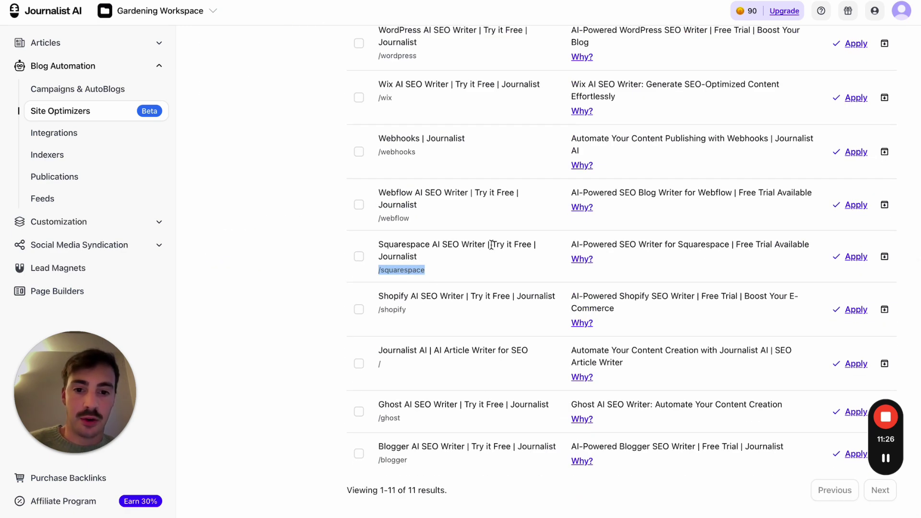
{"action": "left_click_drag", "start_coordinate": [492, 245], "coordinate": [531, 245]}
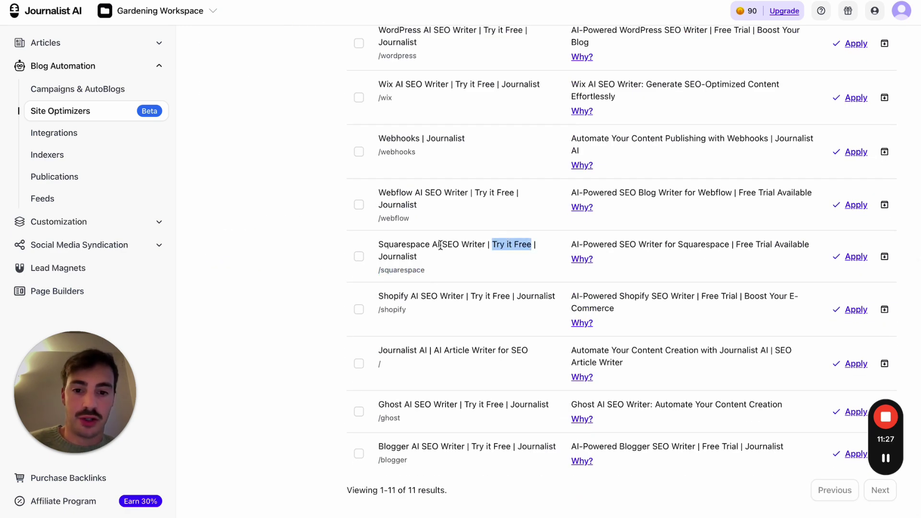
{"action": "left_click", "coordinate": [575, 243]}
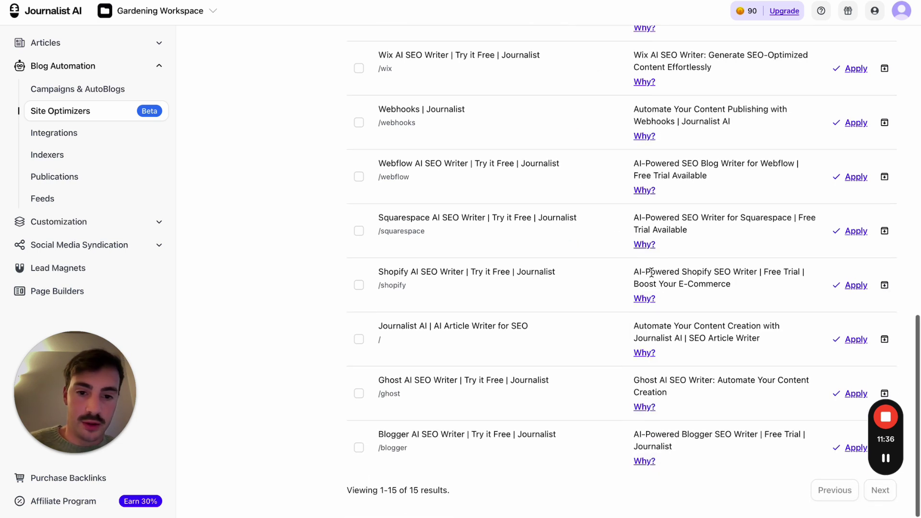
{"action": "left_click", "coordinate": [643, 245]}
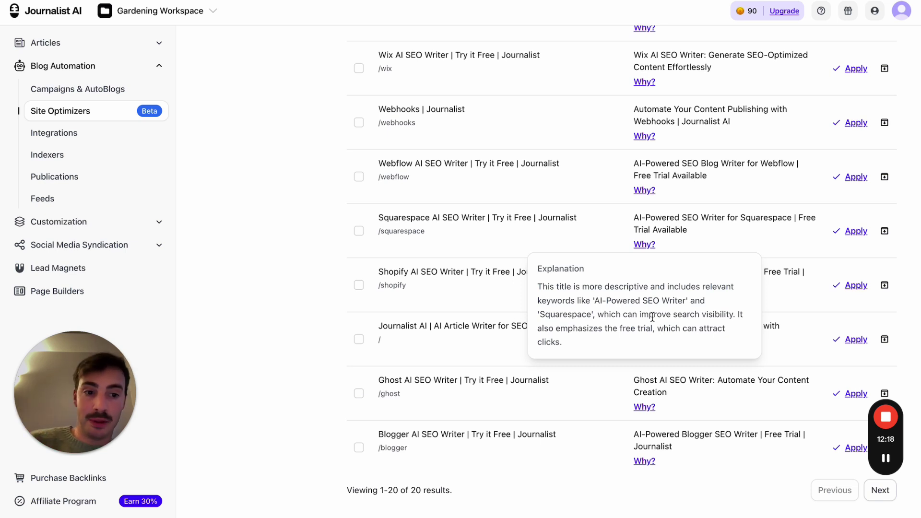
{"action": "left_click", "coordinate": [856, 288]}
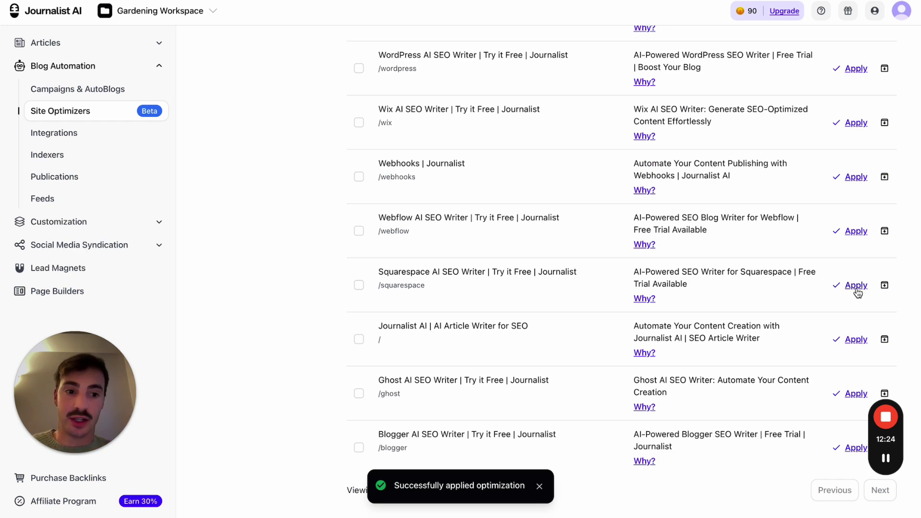
{"action": "scroll", "coordinate": [857, 292], "scroll_direction": "up", "scroll_amount": 15}
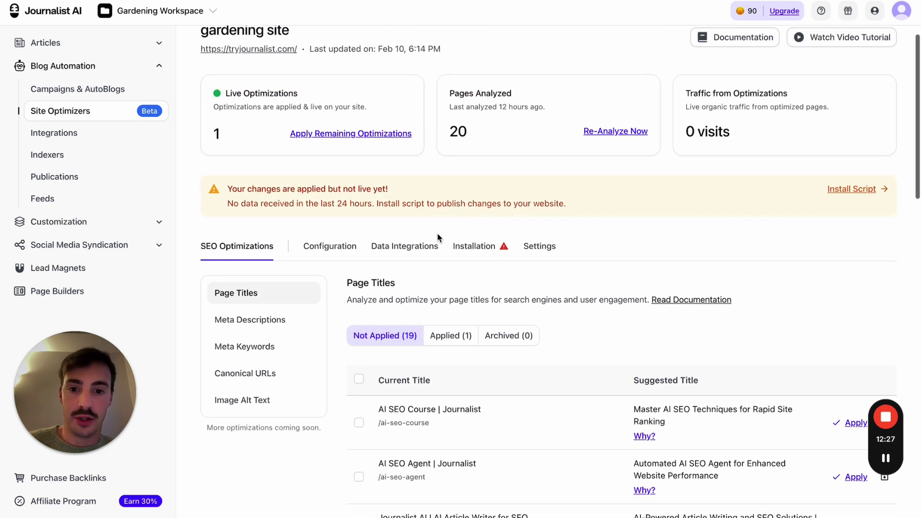
Step: View the installation script, then go to the Meta Descriptions suggestions
{"action": "left_click", "coordinate": [459, 247]}
{"action": "left_click_drag", "start_coordinate": [332, 403], "coordinate": [281, 364]}
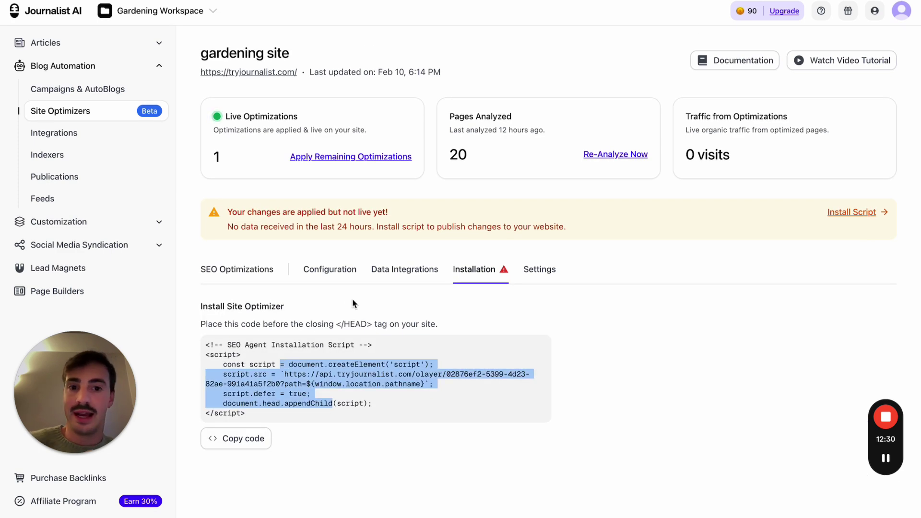
{"action": "left_click", "coordinate": [263, 269]}
{"action": "scroll", "coordinate": [263, 269], "scroll_direction": "down", "scroll_amount": 4}
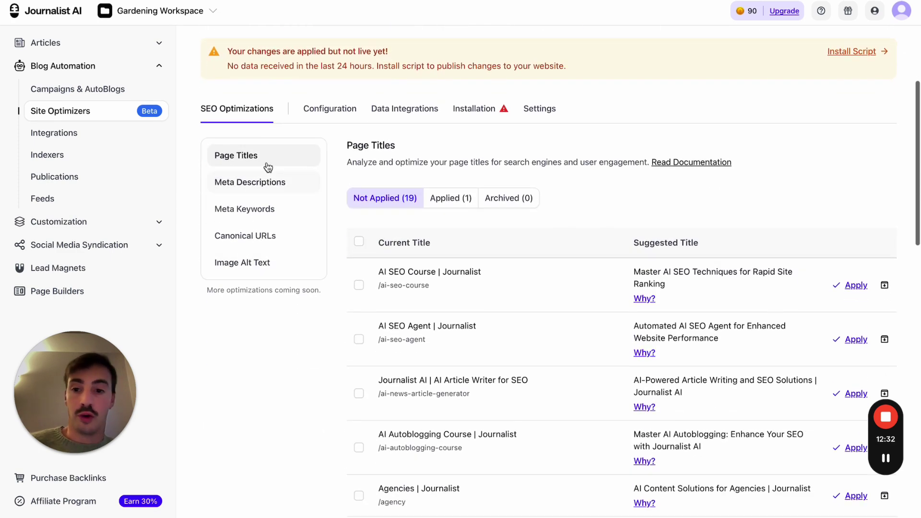
{"action": "left_click", "coordinate": [274, 185]}
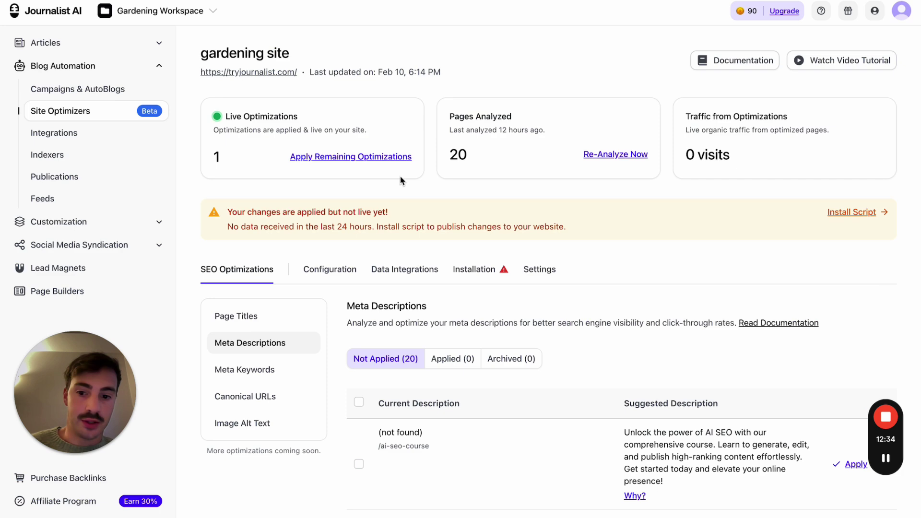
Step: Apply the suggested /ai-seo-course meta description and tick the header checkbox
{"action": "scroll", "coordinate": [401, 181], "scroll_direction": "down", "scroll_amount": 10}
{"action": "scroll", "coordinate": [401, 181], "scroll_direction": "up", "scroll_amount": 3}
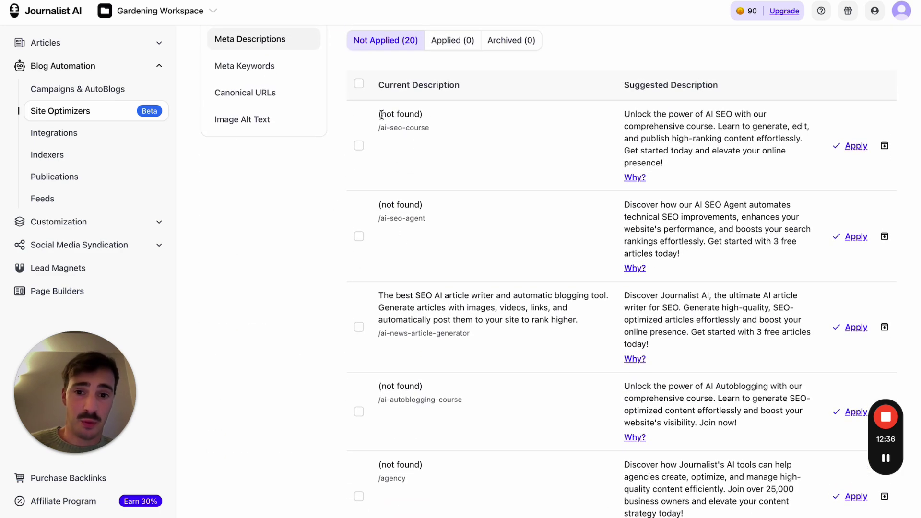
{"action": "left_click_drag", "start_coordinate": [380, 114], "coordinate": [430, 119]}
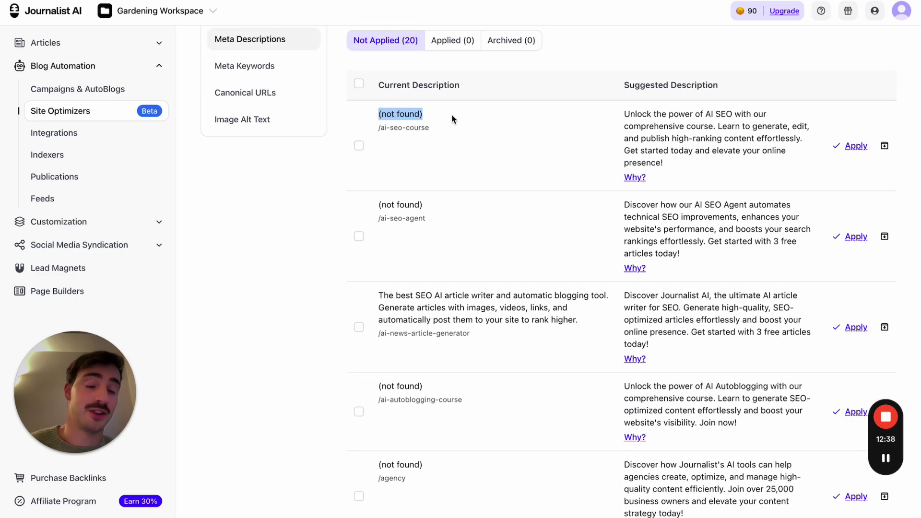
{"action": "left_click_drag", "start_coordinate": [377, 127], "coordinate": [460, 126]}
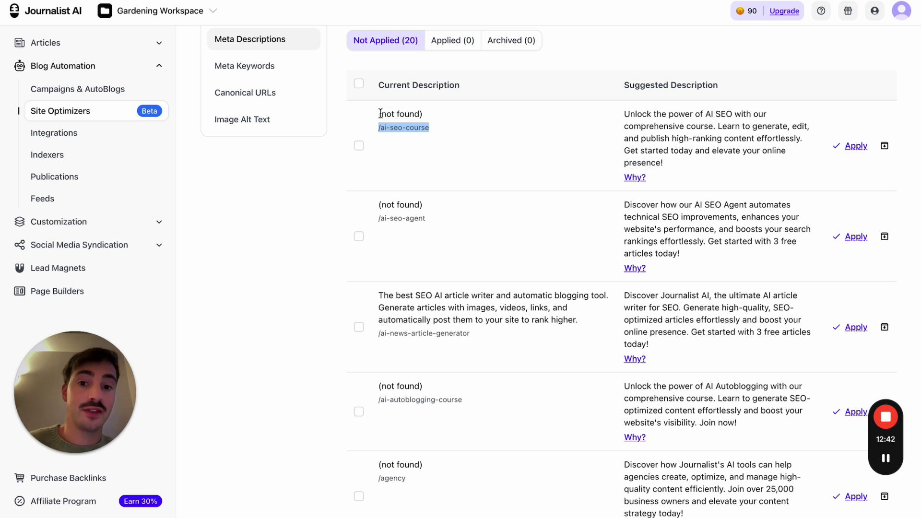
{"action": "left_click_drag", "start_coordinate": [382, 114], "coordinate": [448, 118]}
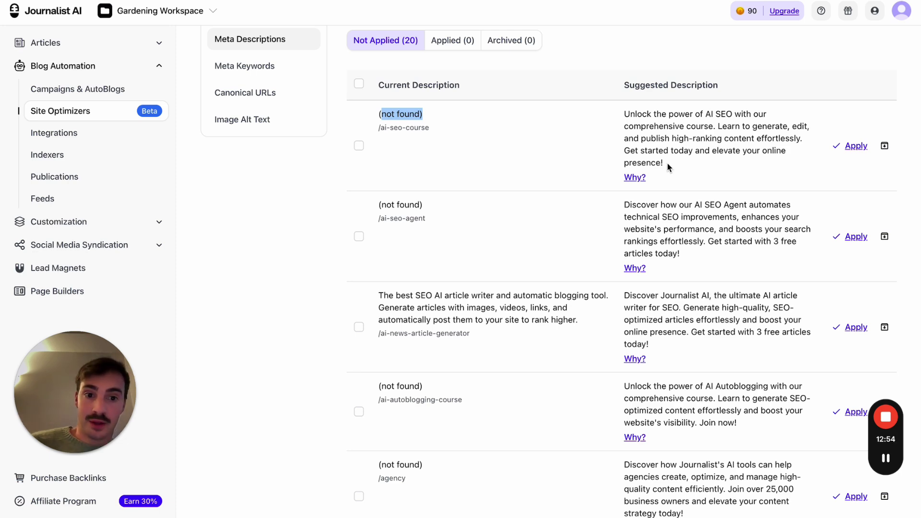
{"action": "left_click", "coordinate": [855, 148]}
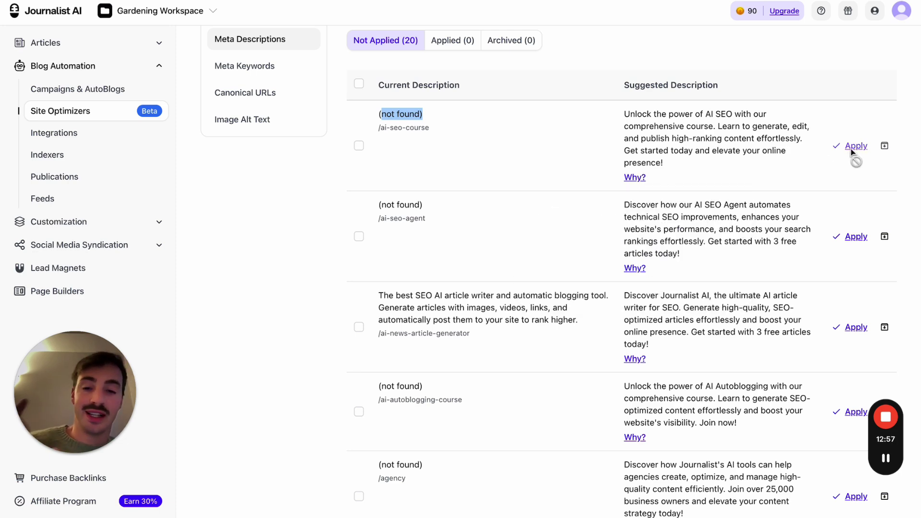
{"action": "left_click", "coordinate": [358, 84]}
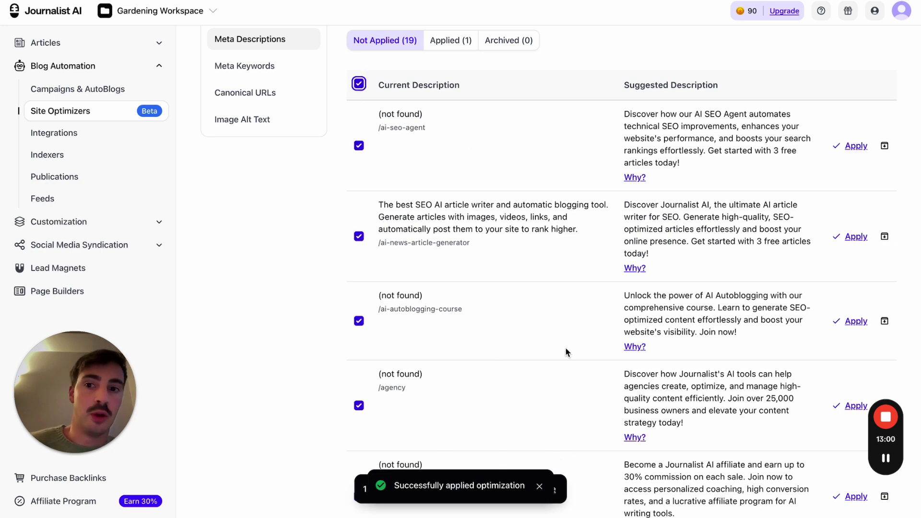
{"action": "scroll", "coordinate": [539, 300], "scroll_direction": "up", "scroll_amount": 1}
Step: Show the Meta Keywords suggestions and look up the /ai-seo-agent page in a temporary tab
{"action": "left_click", "coordinate": [254, 94]}
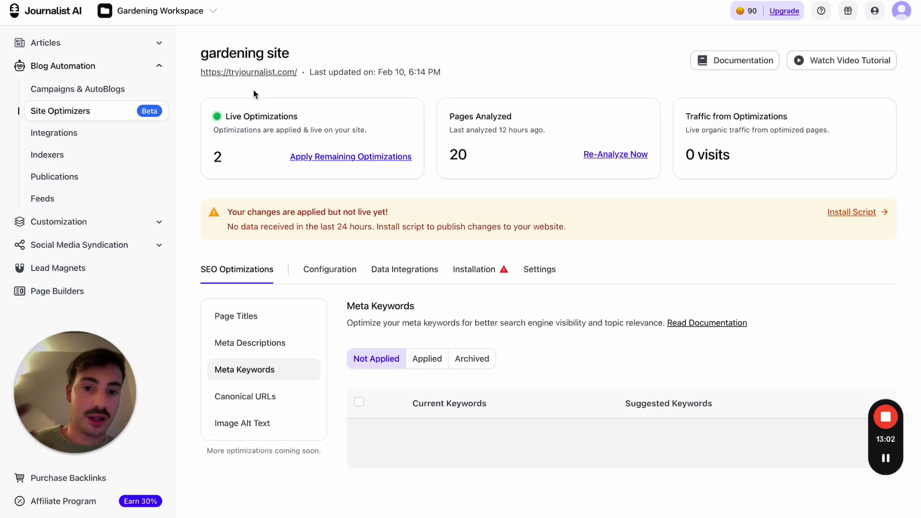
{"action": "scroll", "coordinate": [483, 230], "scroll_direction": "down", "scroll_amount": 7}
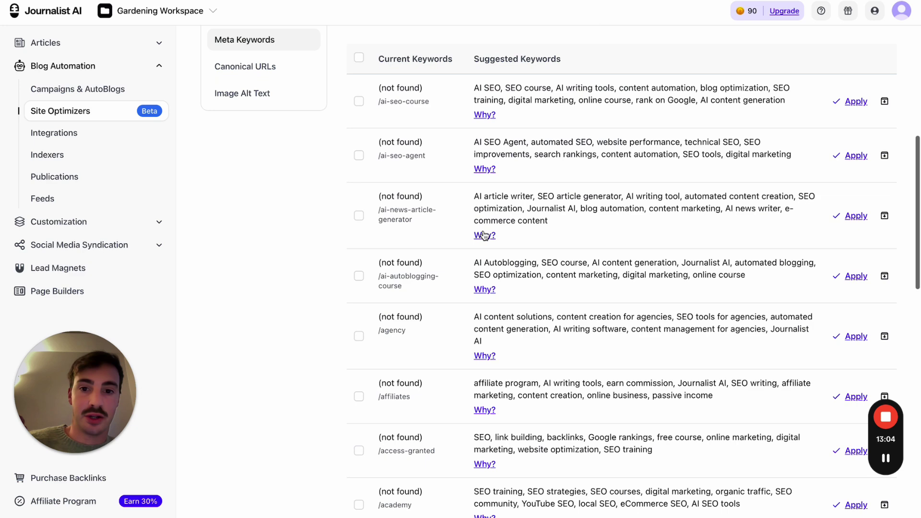
{"action": "left_click_drag", "start_coordinate": [425, 156], "coordinate": [378, 157]}
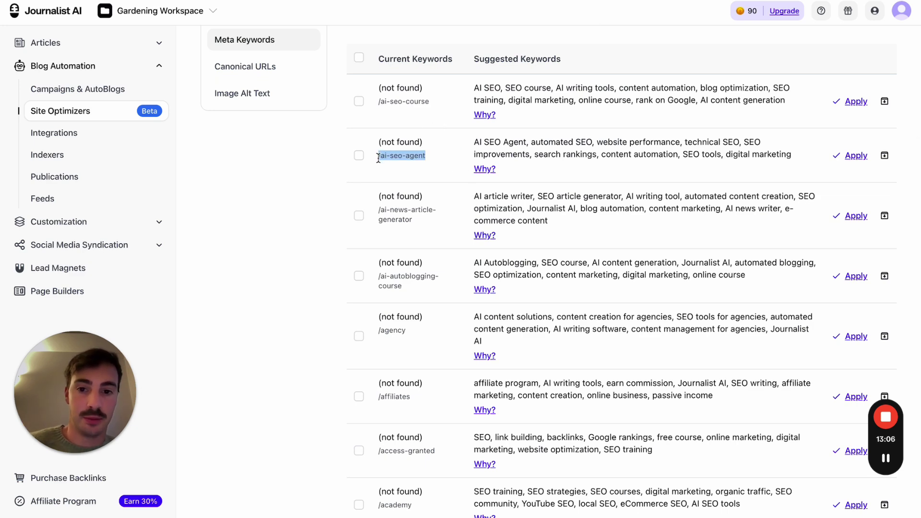
{"action": "key", "text": "super+t"}
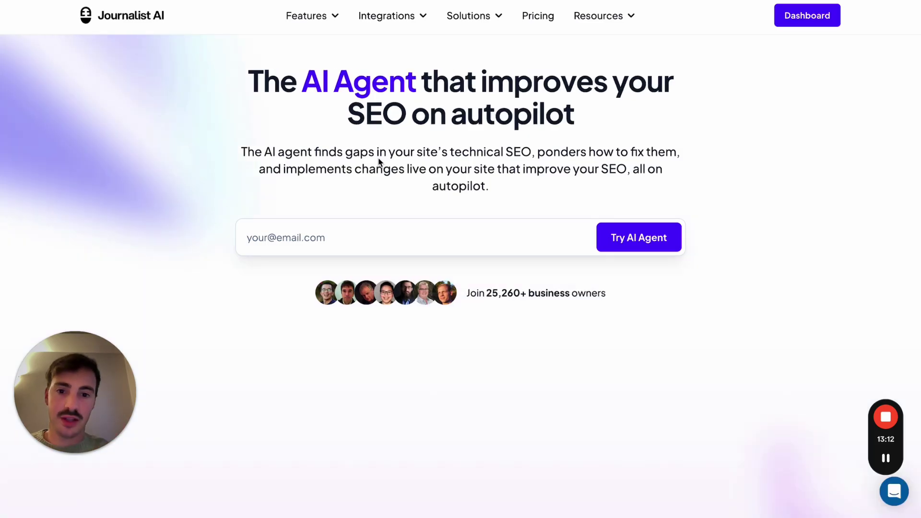
{"action": "scroll", "coordinate": [379, 161], "scroll_direction": "down", "scroll_amount": 5}
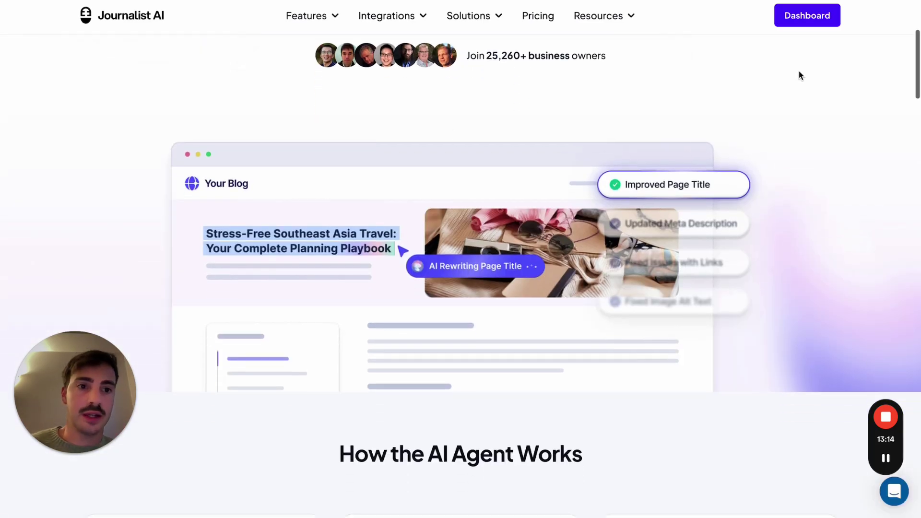
{"action": "key", "text": "ctrl+w"}
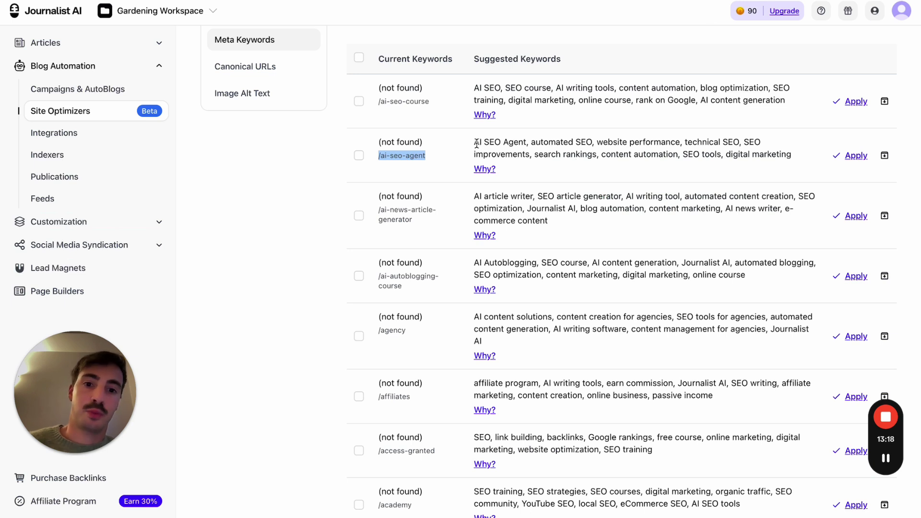
Step: Inspect the /ai-seo-agent keywords and read their Why? explanation
{"action": "left_click_drag", "start_coordinate": [475, 143], "coordinate": [659, 154]}
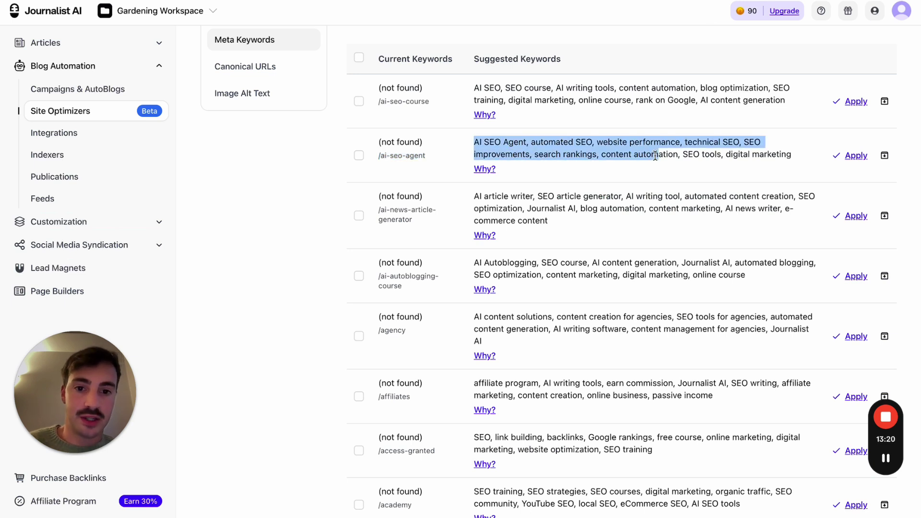
{"action": "double_click", "coordinate": [533, 140]}
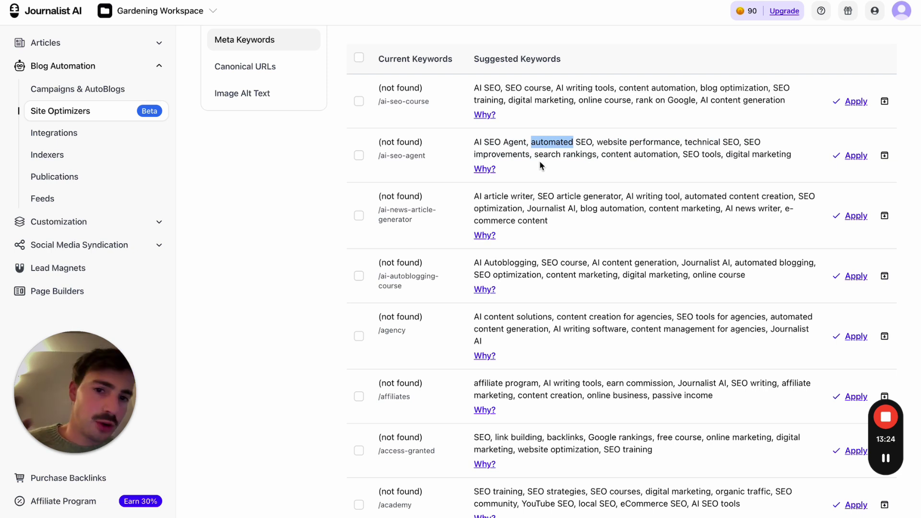
{"action": "left_click", "coordinate": [577, 170]}
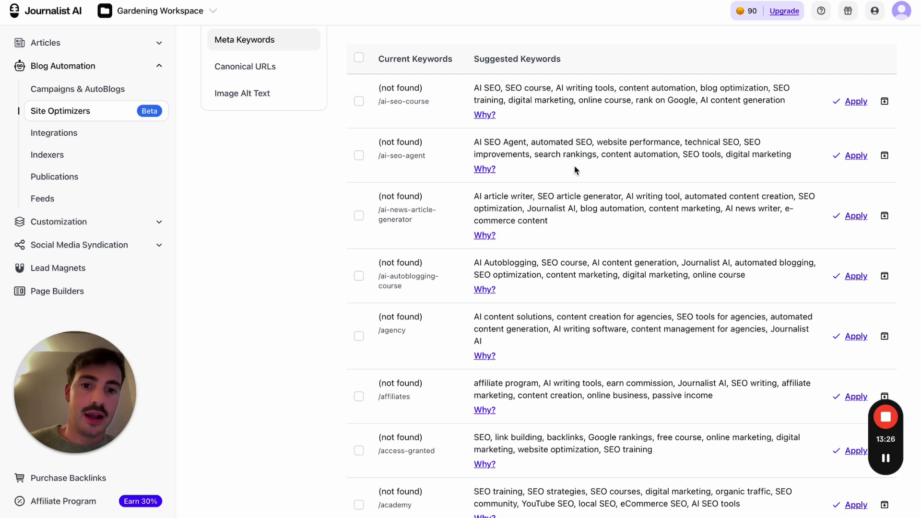
{"action": "left_click", "coordinate": [492, 169]}
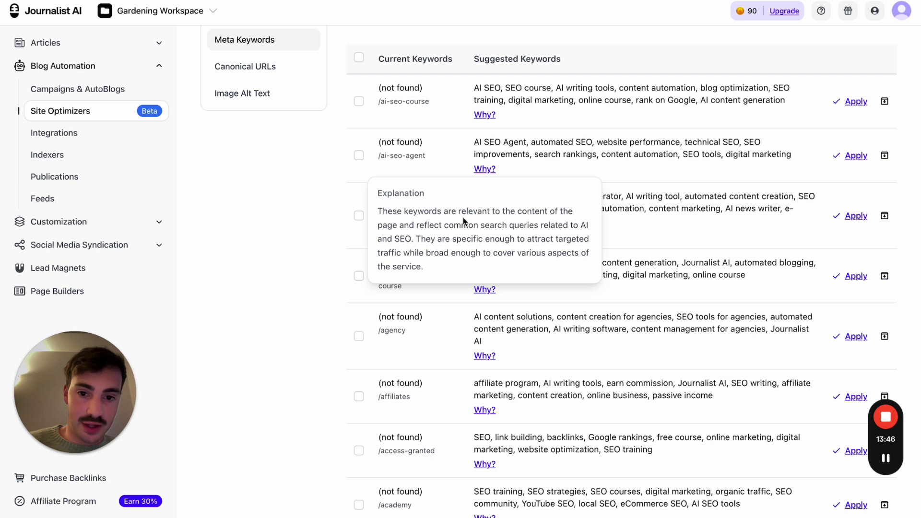
{"action": "left_click_drag", "start_coordinate": [453, 212], "coordinate": [418, 229]}
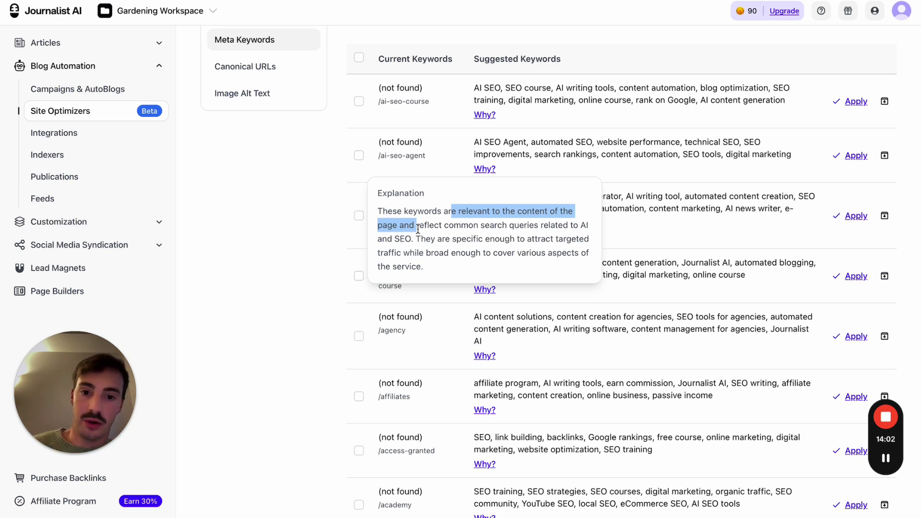
{"action": "left_click", "coordinate": [536, 149]}
Step: Tick the /ai-seo-agent keyword row, glancing at the marketing page before returning
{"action": "left_click", "coordinate": [361, 158]}
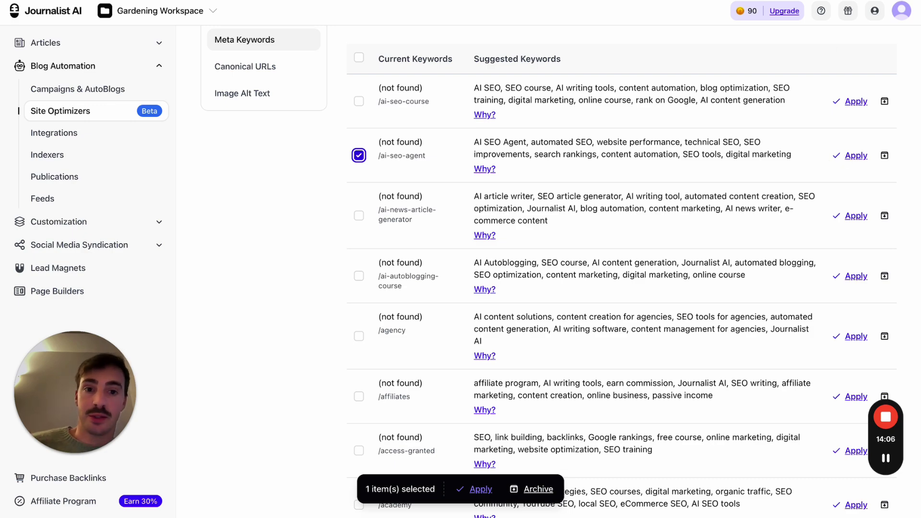
{"action": "key", "text": "ctrl+Tab"}
{"action": "scroll", "coordinate": [741, 192], "scroll_direction": "down", "scroll_amount": 10}
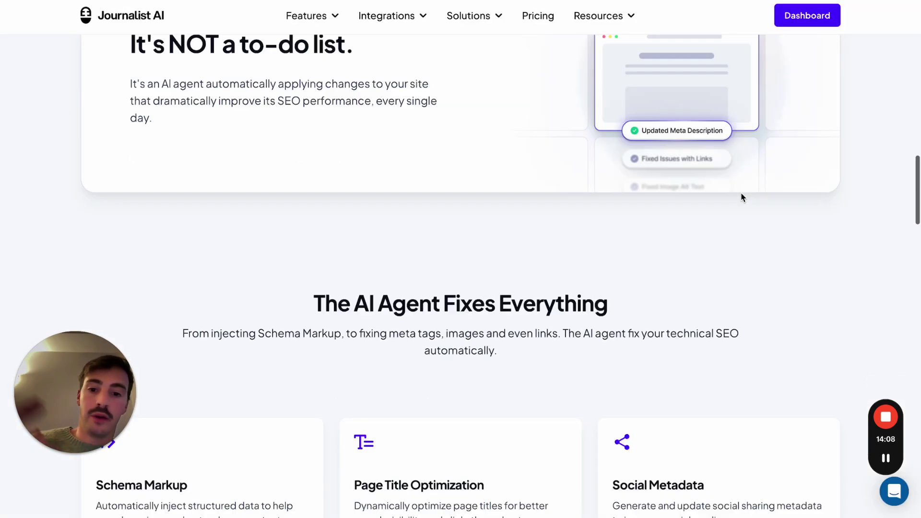
{"action": "scroll", "coordinate": [741, 192], "scroll_direction": "down", "scroll_amount": 12}
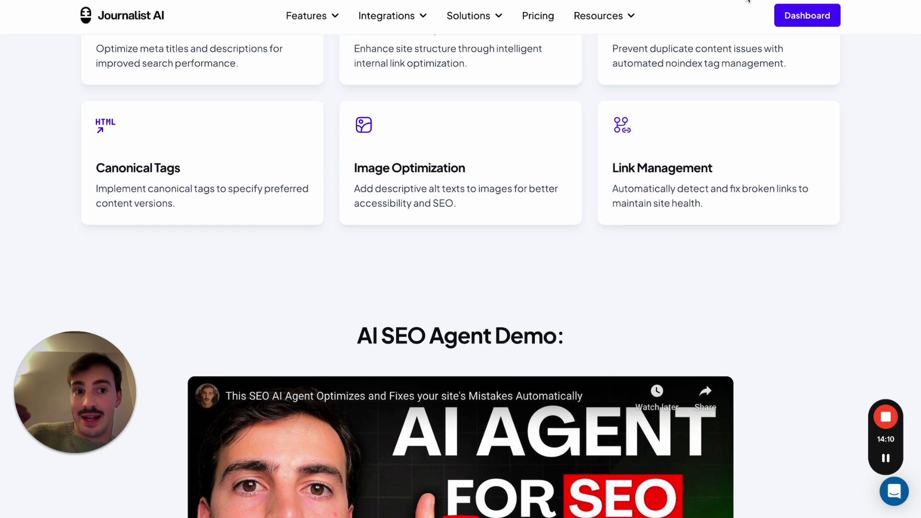
{"action": "key", "text": "ctrl+shift+Tab"}
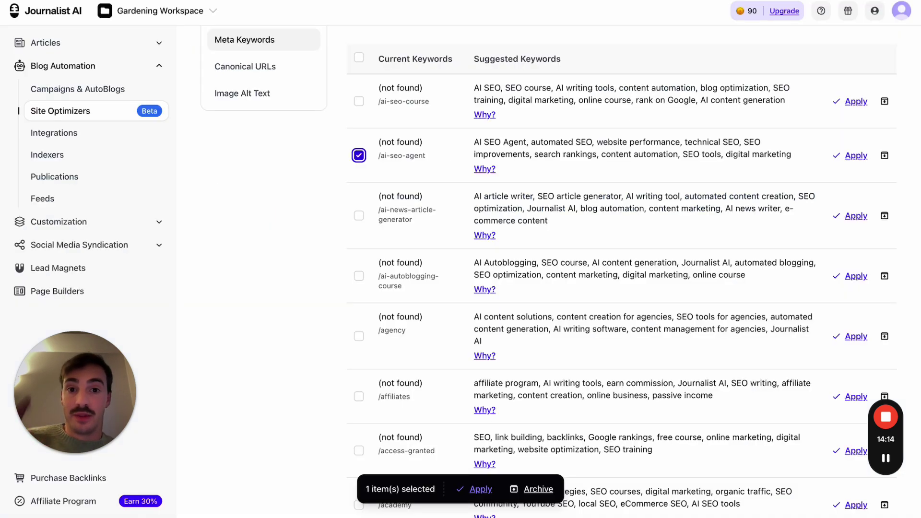
{"action": "scroll", "coordinate": [330, 142], "scroll_direction": "up", "scroll_amount": 2}
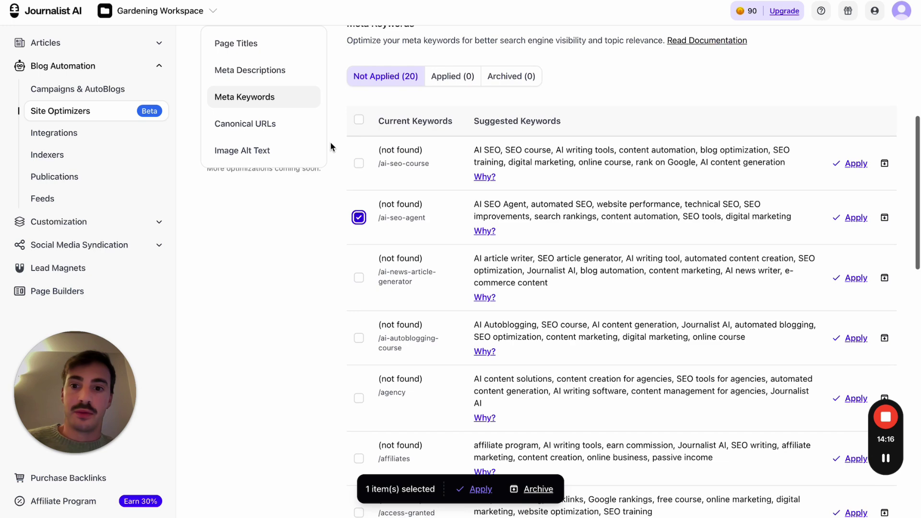
Step: Glance at Canonical URLs, then scroll through the 508 Image Alt Text suggestions
{"action": "left_click", "coordinate": [245, 123]}
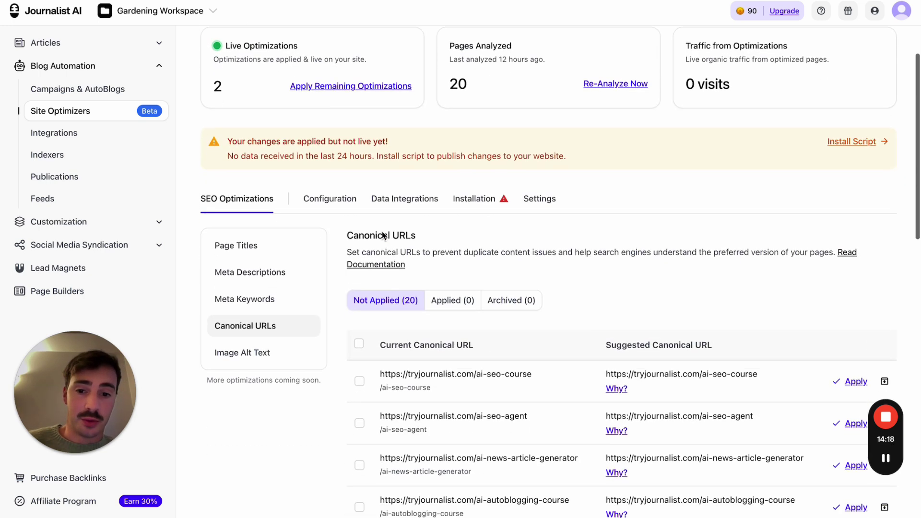
{"action": "scroll", "coordinate": [639, 253], "scroll_direction": "down", "scroll_amount": 3}
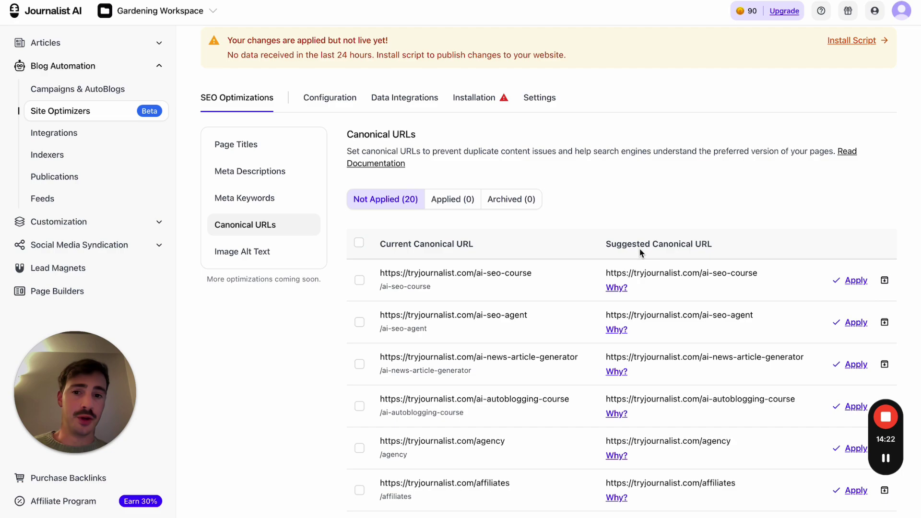
{"action": "left_click", "coordinate": [262, 247]}
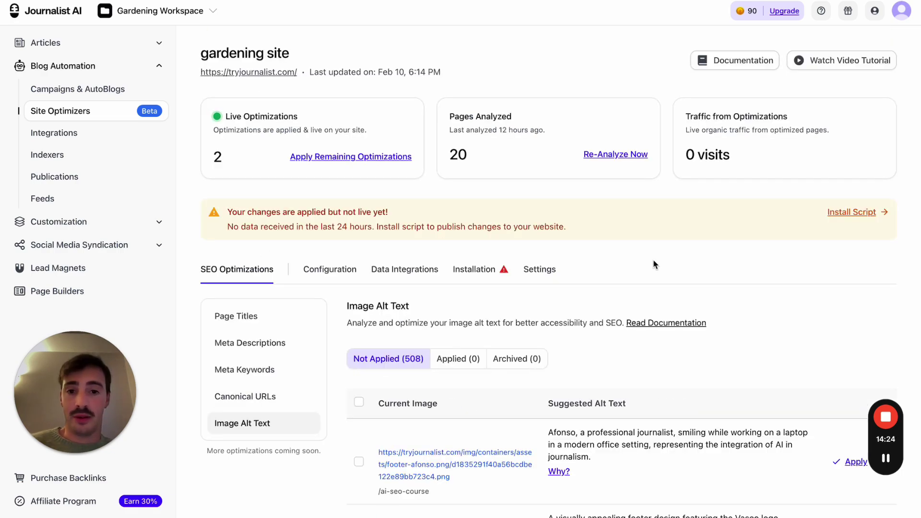
{"action": "scroll", "coordinate": [654, 263], "scroll_direction": "down", "scroll_amount": 20}
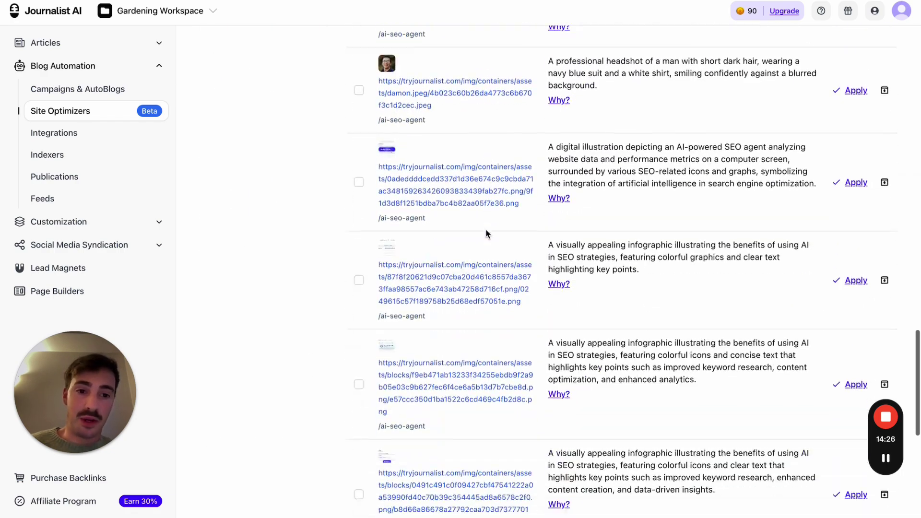
{"action": "scroll", "coordinate": [486, 230], "scroll_direction": "down", "scroll_amount": 8}
{"action": "scroll", "coordinate": [486, 230], "scroll_direction": "up", "scroll_amount": 20}
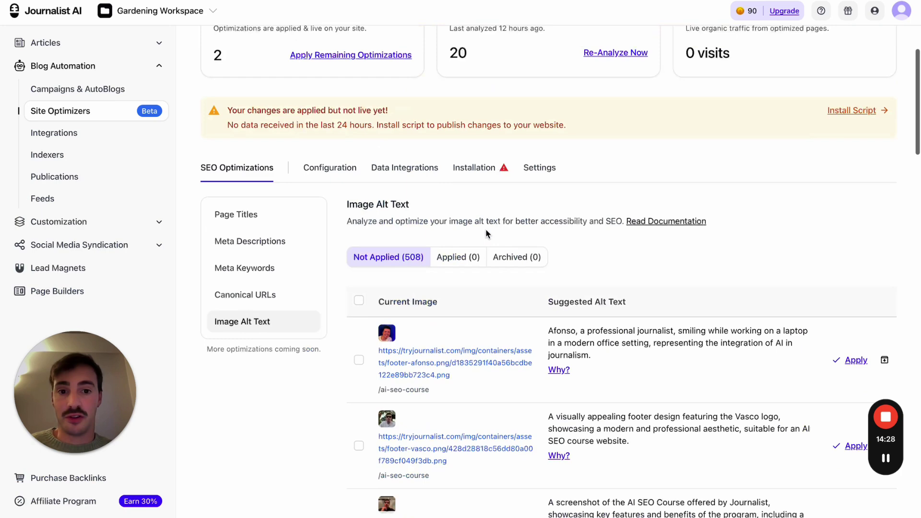
{"action": "scroll", "coordinate": [486, 233], "scroll_direction": "down", "scroll_amount": 4}
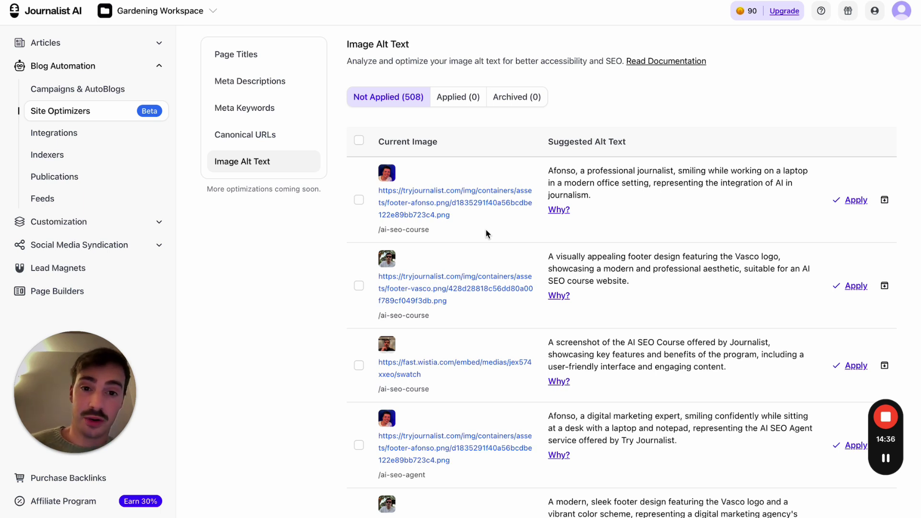
{"action": "scroll", "coordinate": [485, 234], "scroll_direction": "up", "scroll_amount": 1}
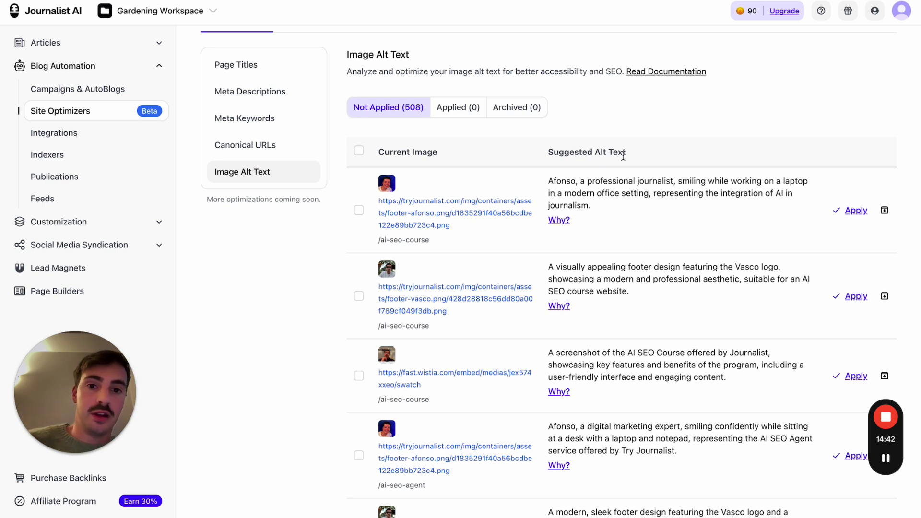
{"action": "scroll", "coordinate": [625, 153], "scroll_direction": "up", "scroll_amount": 3}
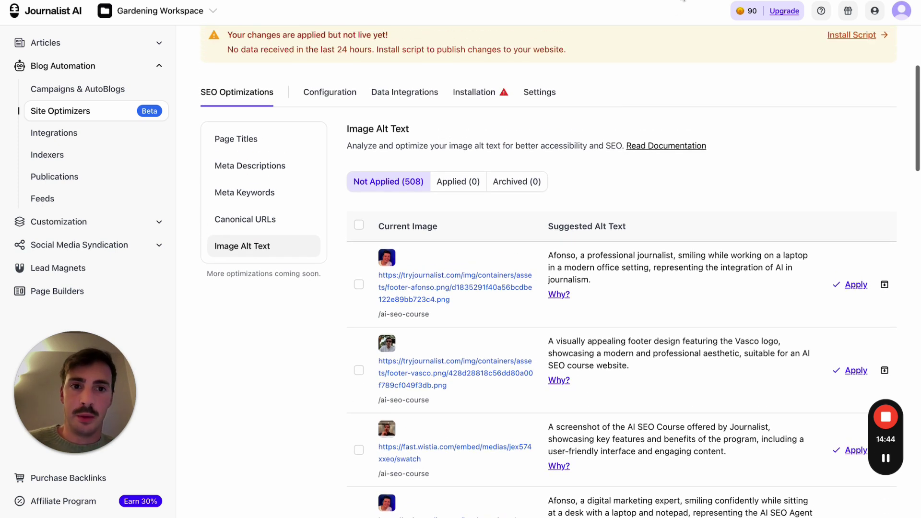
{"action": "key", "text": "alt+shift+d"}
{"action": "left_click_drag", "start_coordinate": [245, 289], "coordinate": [222, 326]}
{"action": "mouse_move", "coordinate": [243, 345]}
{"action": "left_mouse_down"}
{"action": "mouse_move", "coordinate": [234, 355]}
{"action": "mouse_move", "coordinate": [240, 378]}
{"action": "left_mouse_up"}
{"action": "left_click_drag", "start_coordinate": [229, 416], "coordinate": [268, 445]}
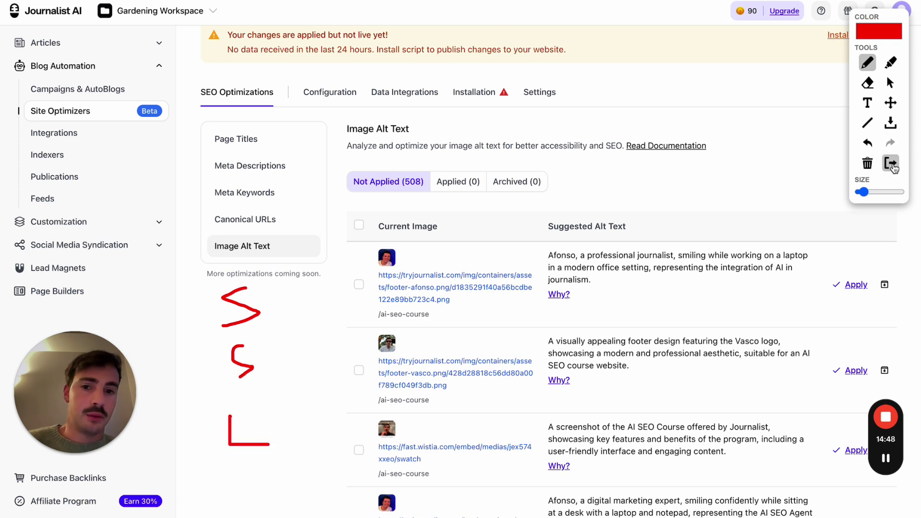
{"action": "left_click", "coordinate": [891, 163]}
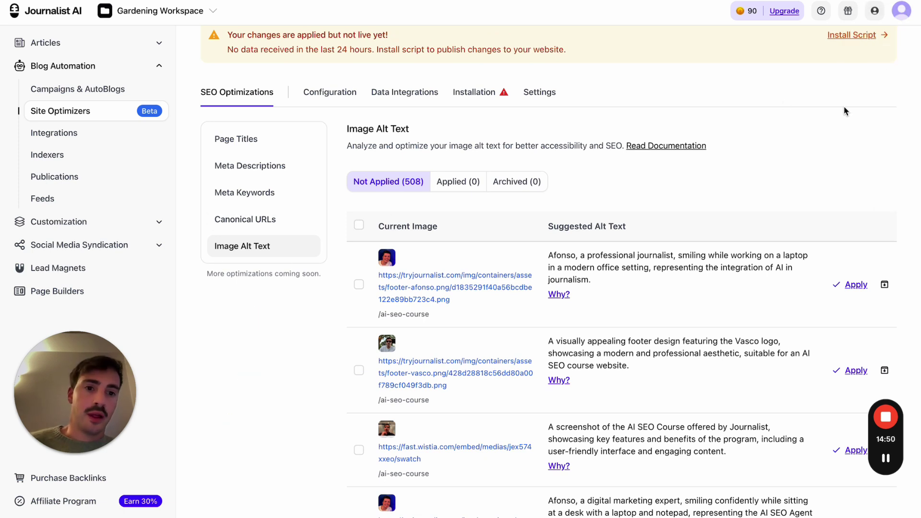
{"action": "scroll", "coordinate": [846, 110], "scroll_direction": "up", "scroll_amount": 2}
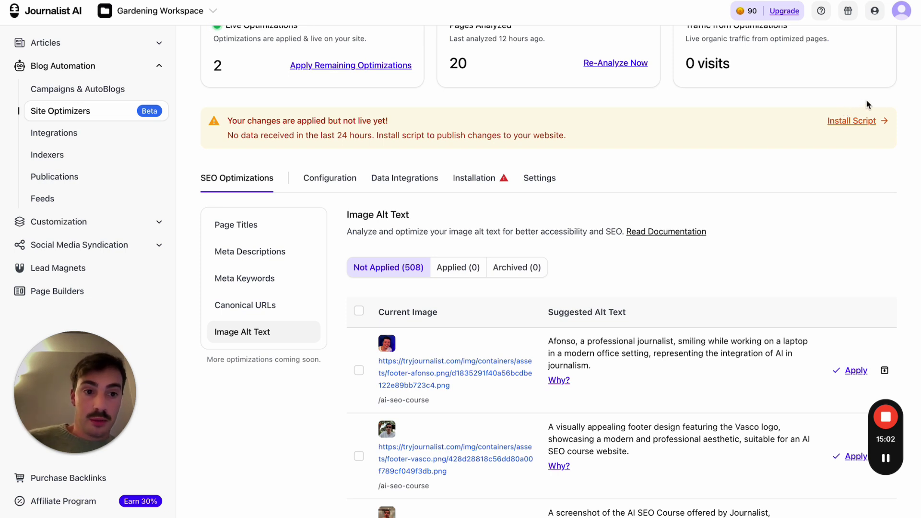
{"action": "scroll", "coordinate": [868, 103], "scroll_direction": "up", "scroll_amount": 1}
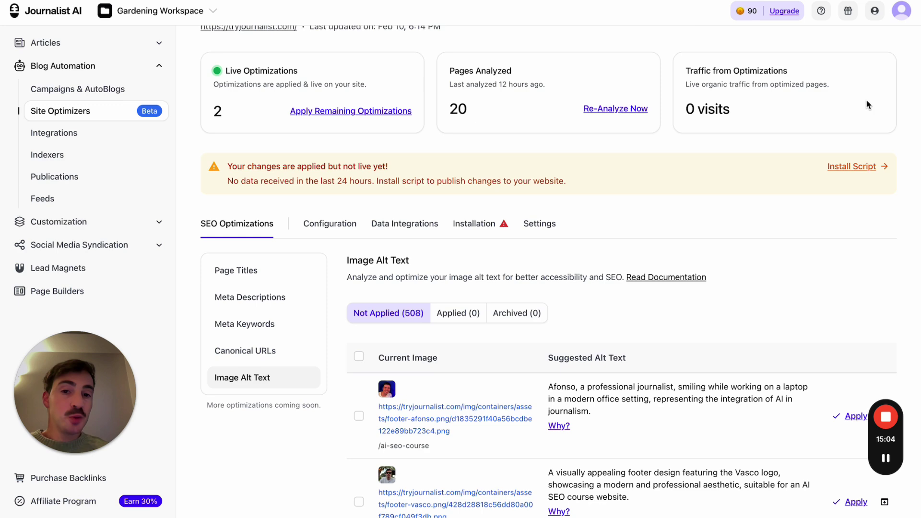
{"action": "scroll", "coordinate": [647, 206], "scroll_direction": "down", "scroll_amount": 6}
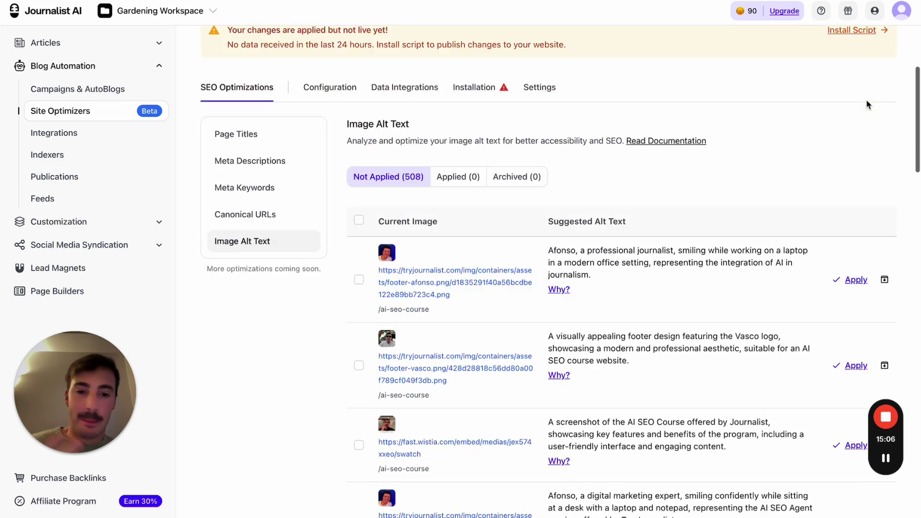
{"action": "scroll", "coordinate": [647, 207], "scroll_direction": "down", "scroll_amount": 1}
{"action": "left_click_drag", "start_coordinate": [654, 442], "coordinate": [351, 294]}
Step: Pass through Canonical URLs to reopen the 20 Meta Keywords suggestions
{"action": "left_click", "coordinate": [259, 166]}
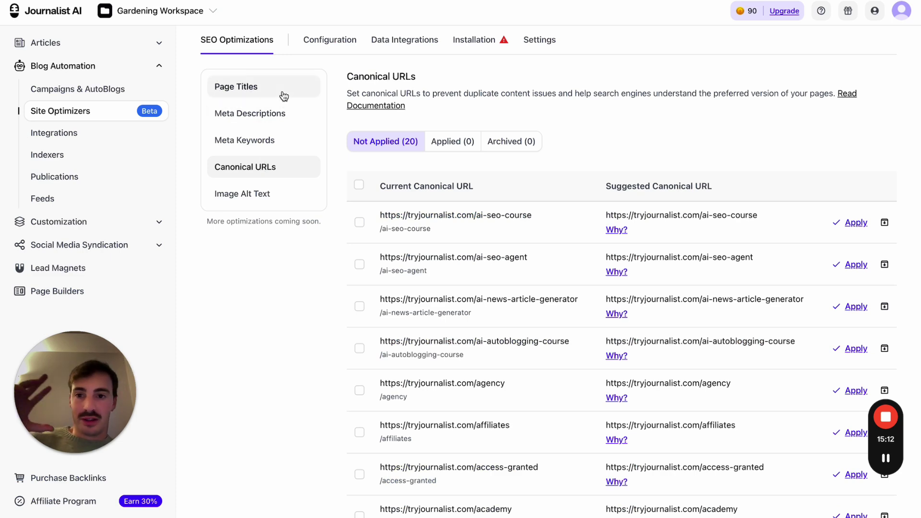
{"action": "left_click", "coordinate": [283, 140]}
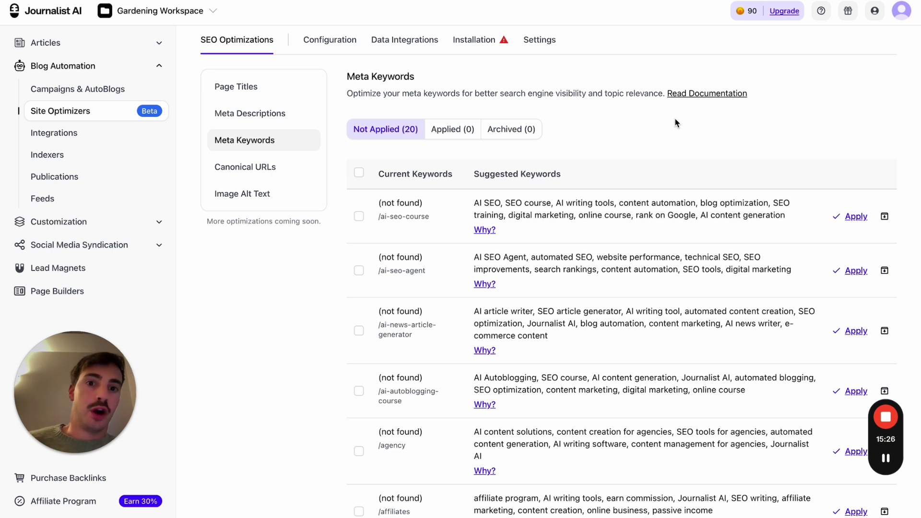
Step: Select all 20 meta keyword suggestions in the Meta Keywords optimizer table
{"action": "left_click", "coordinate": [359, 173]}
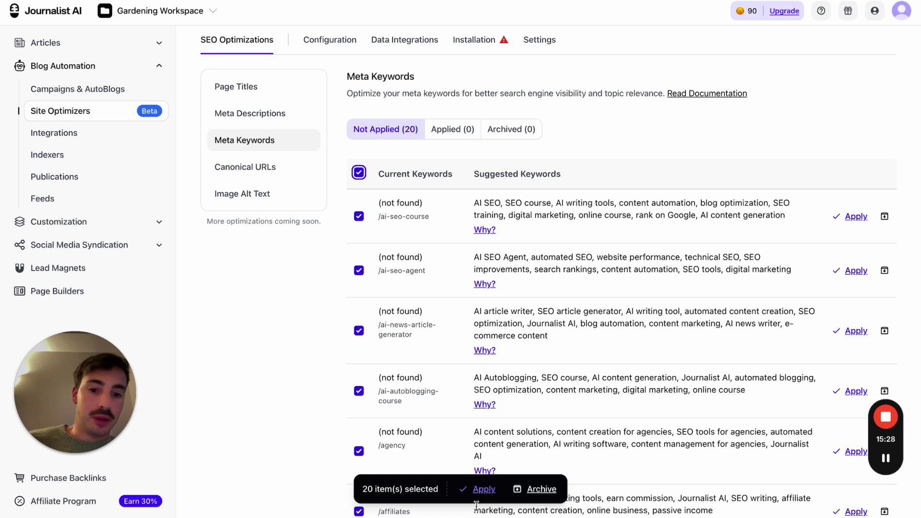